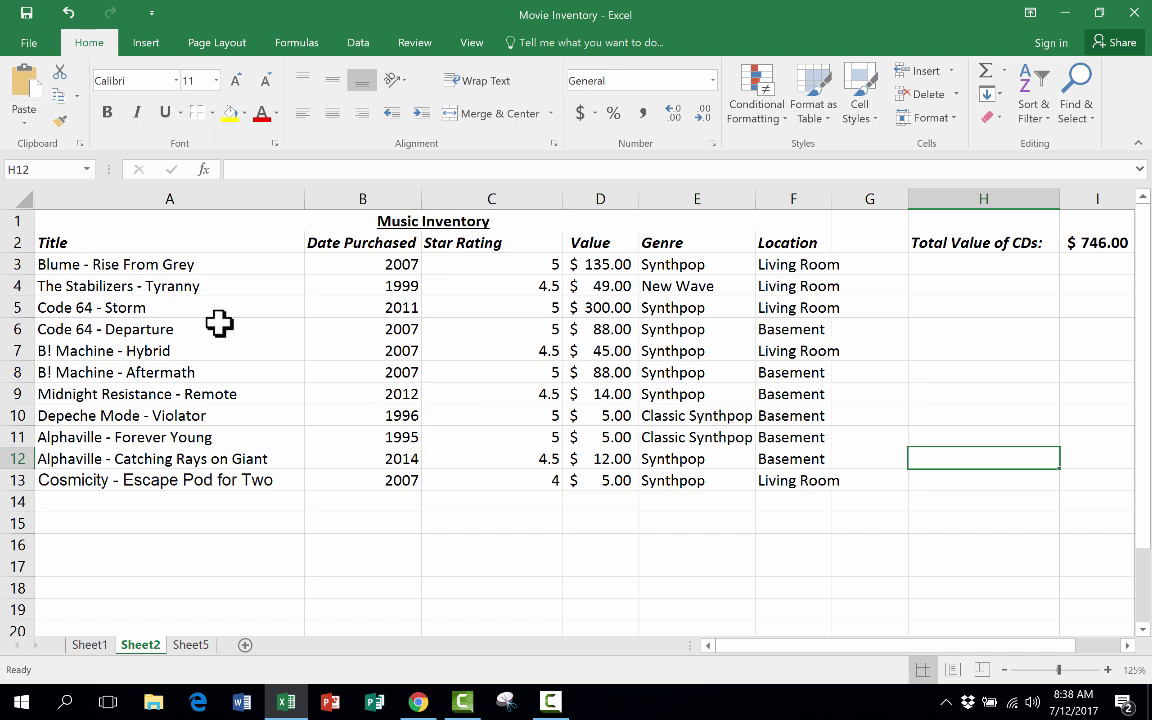
- Select several album titles in turn, including Forever Young, Escape Pod for Two and Aftermath
click(100, 416)
click(93, 437)
click(113, 460)
click(118, 483)
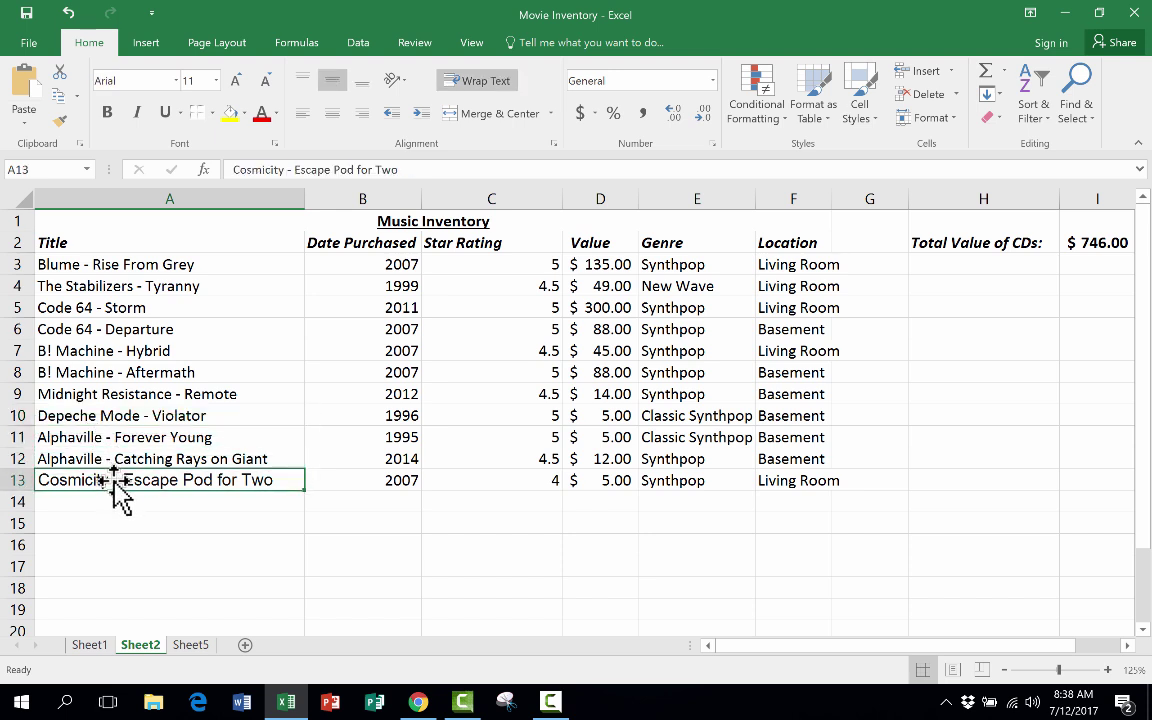
click(105, 370)
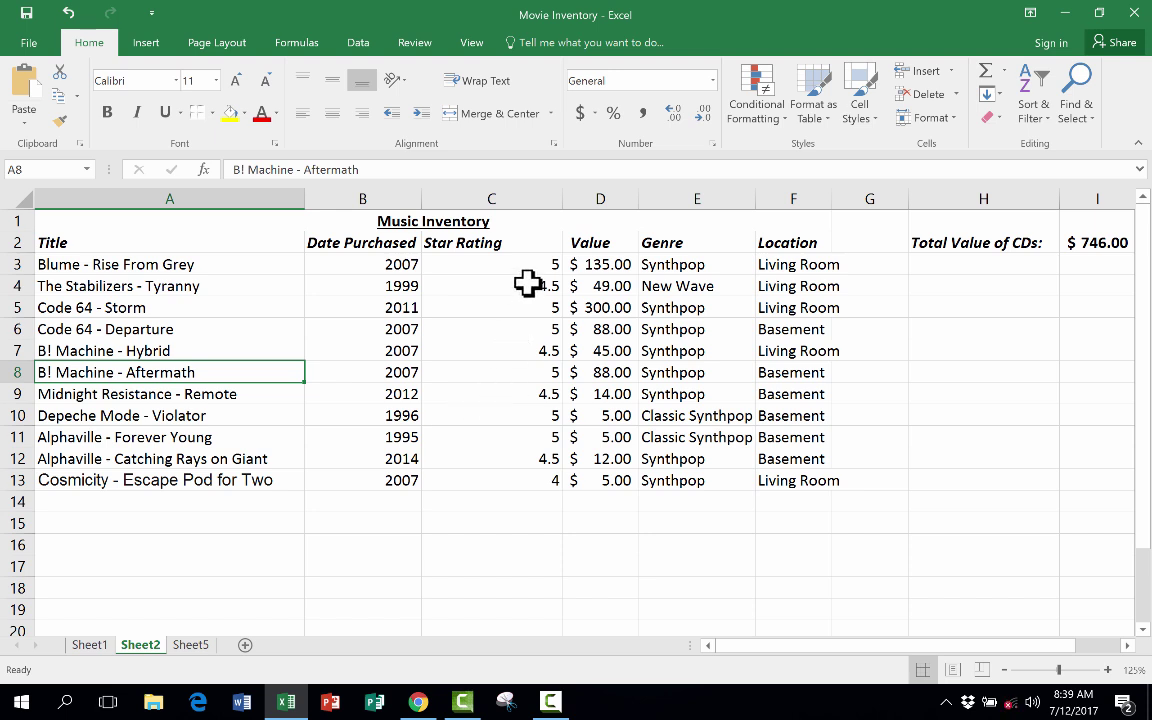
- Try selecting the Value amounts D3 to D13, clearing the selection between attempts
drag(609, 264, 608, 485)
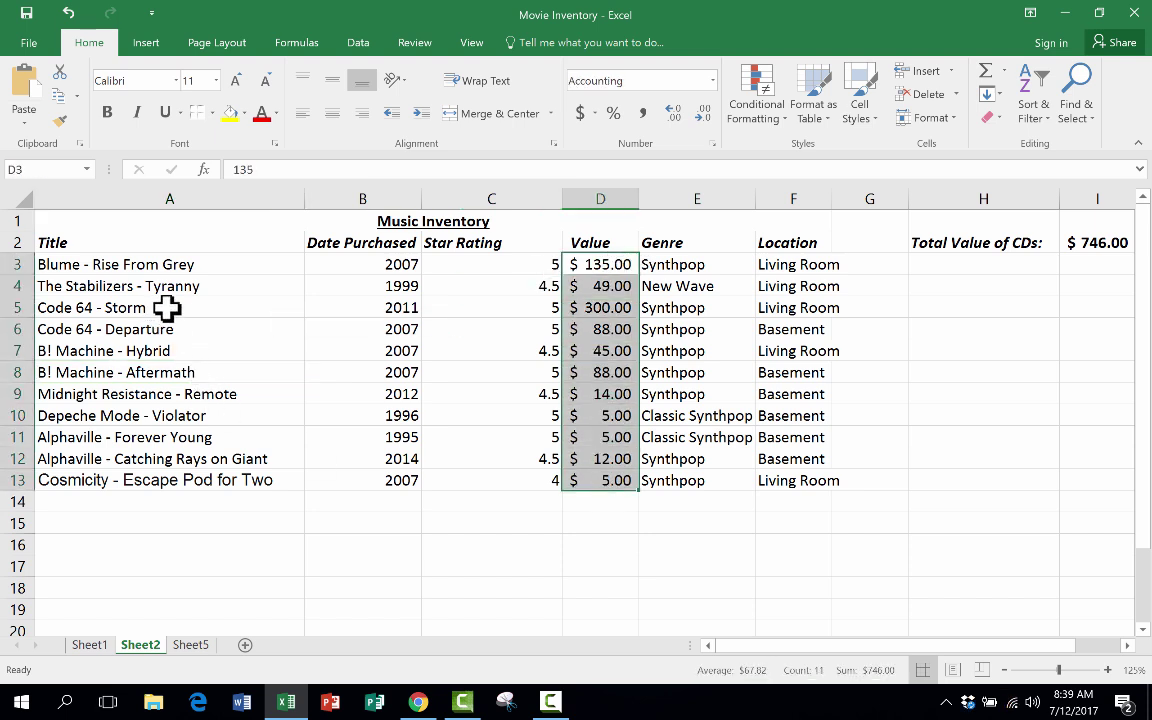
click(672, 524)
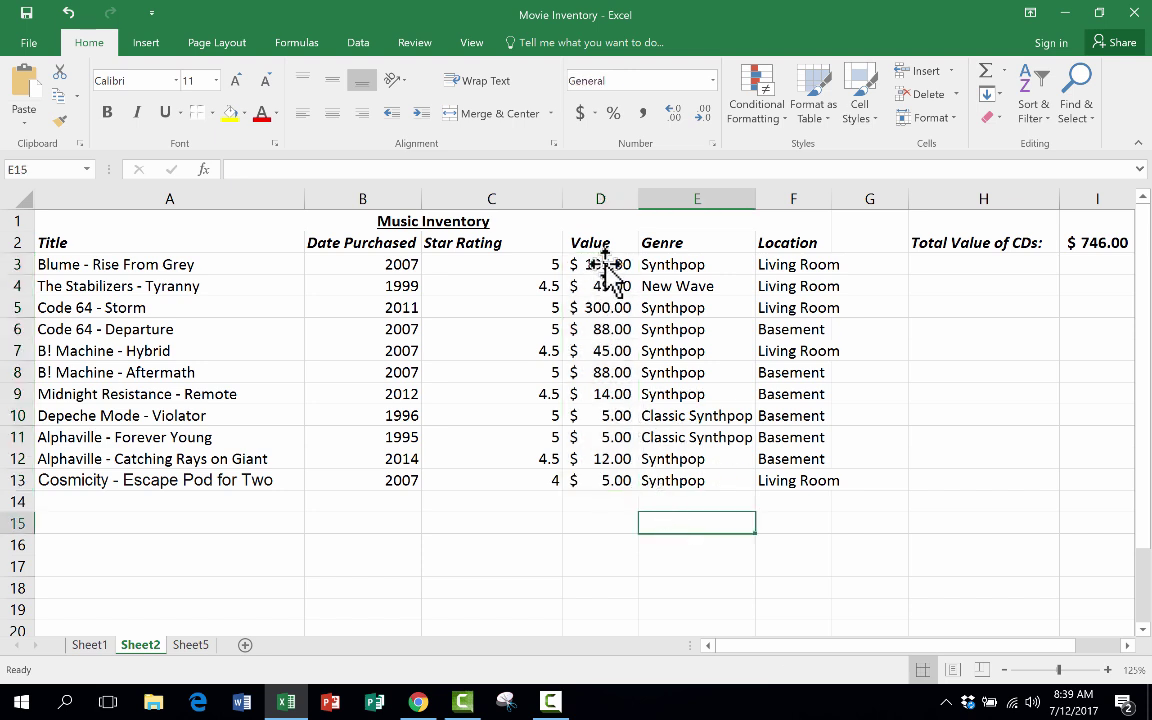
drag(605, 265, 612, 485)
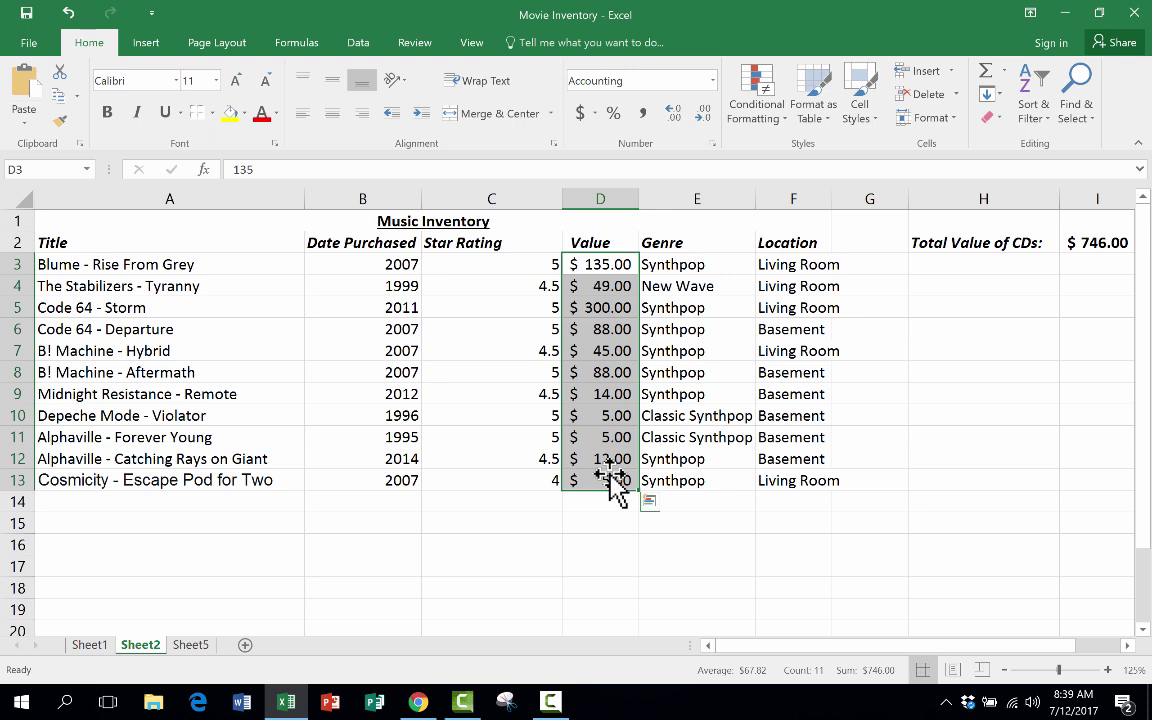
click(696, 503)
click(134, 262)
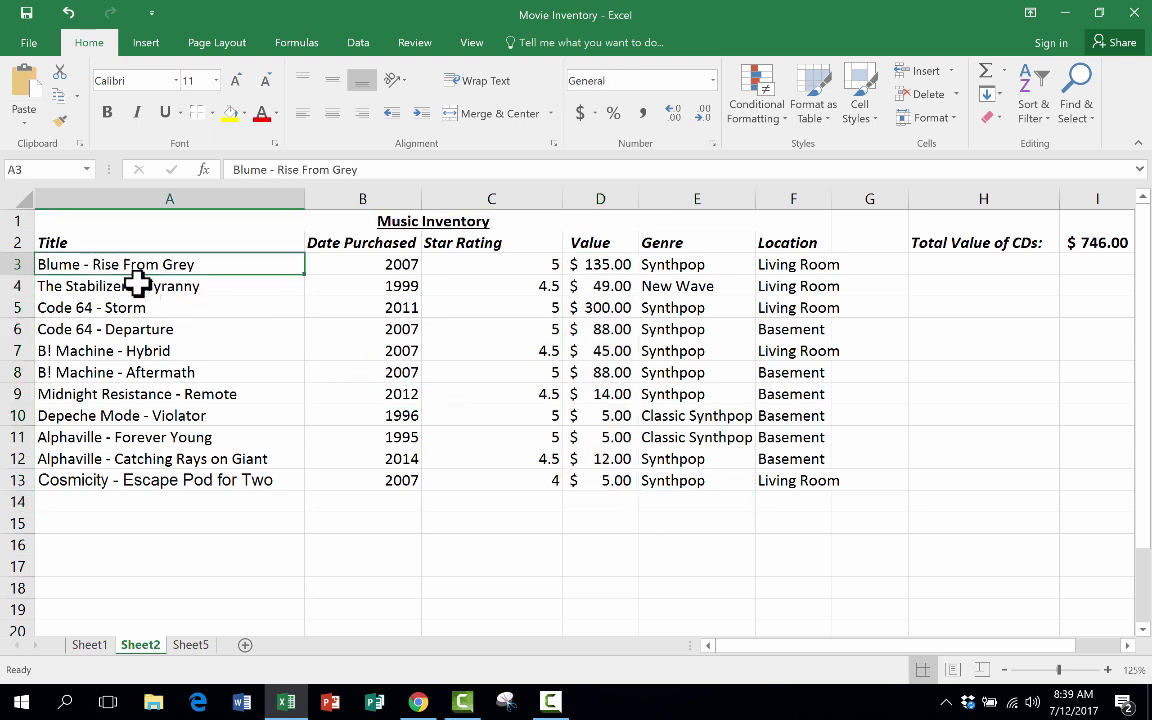
click(312, 373)
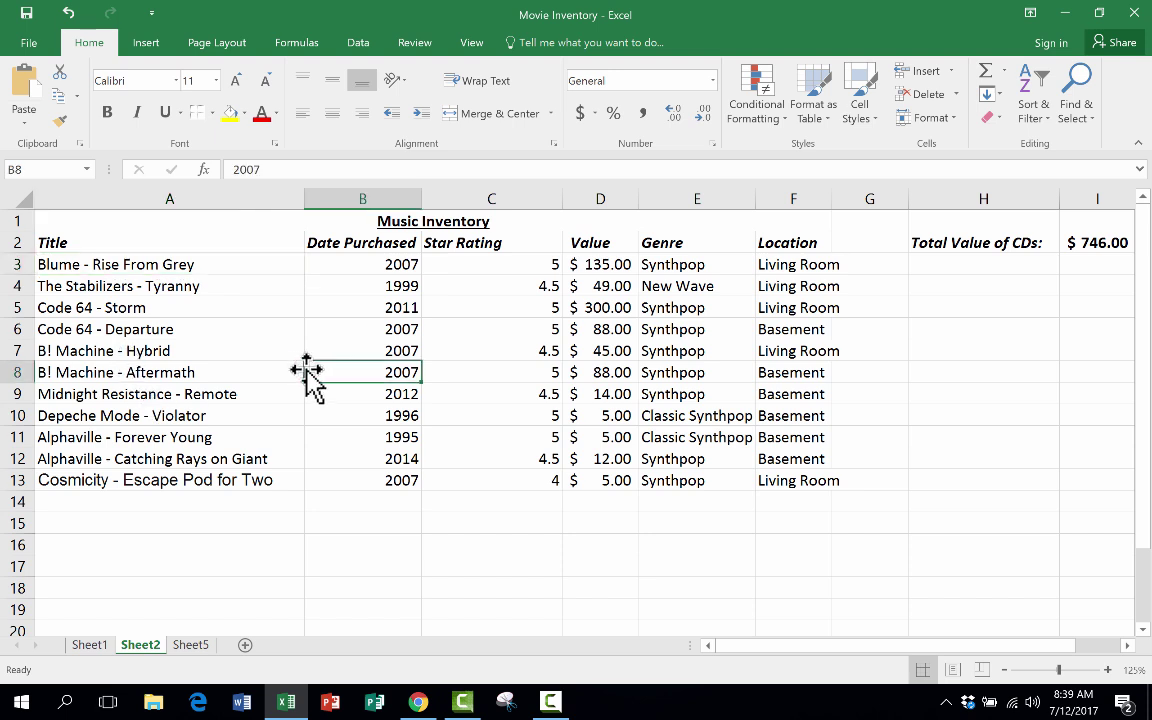
click(239, 373)
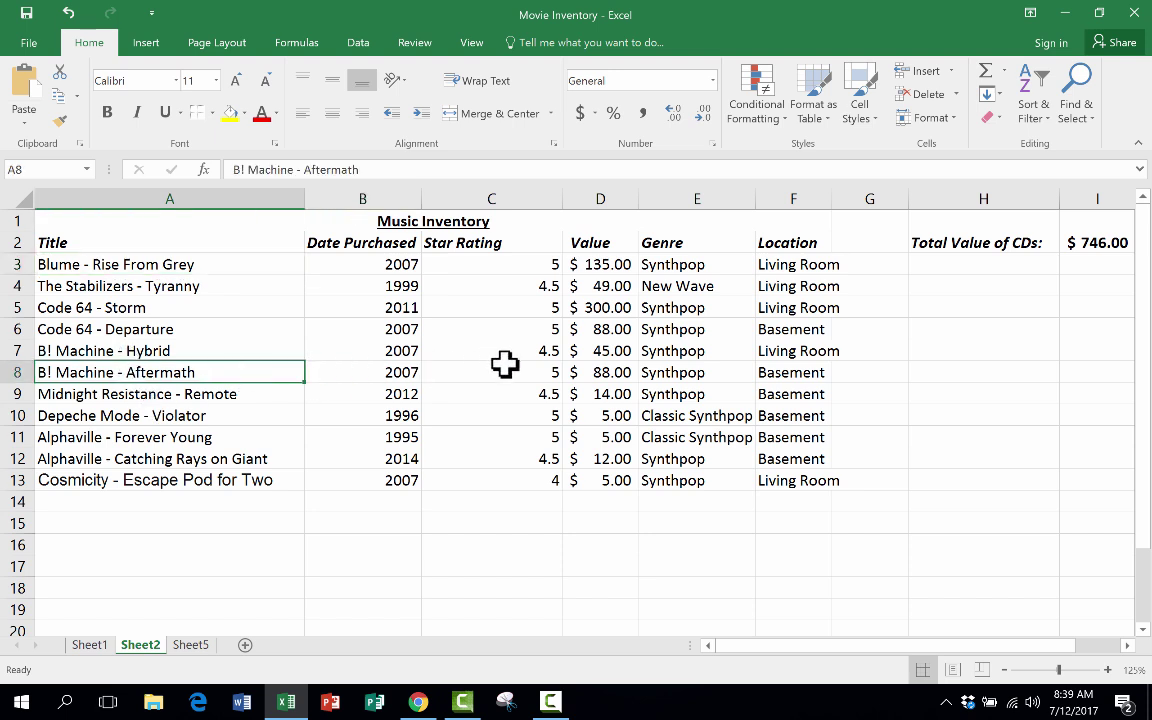
- Select the Value column from $135.00 in D3 down past the last album row
click(605, 264)
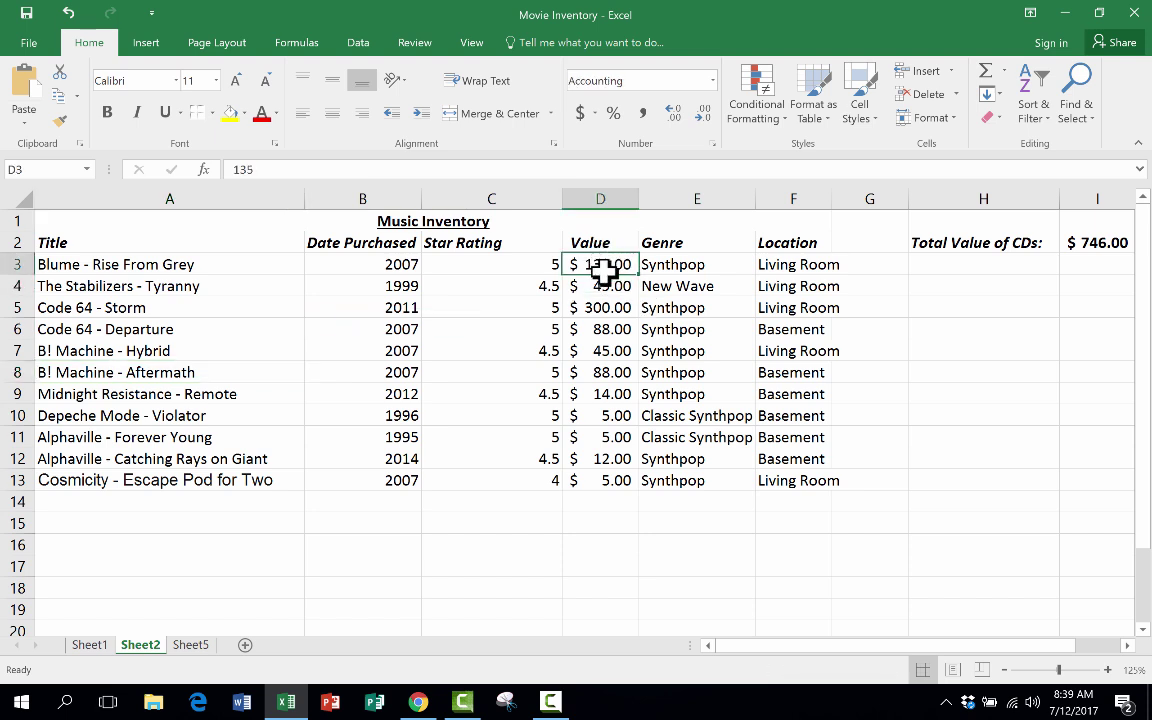
drag(604, 272, 607, 482)
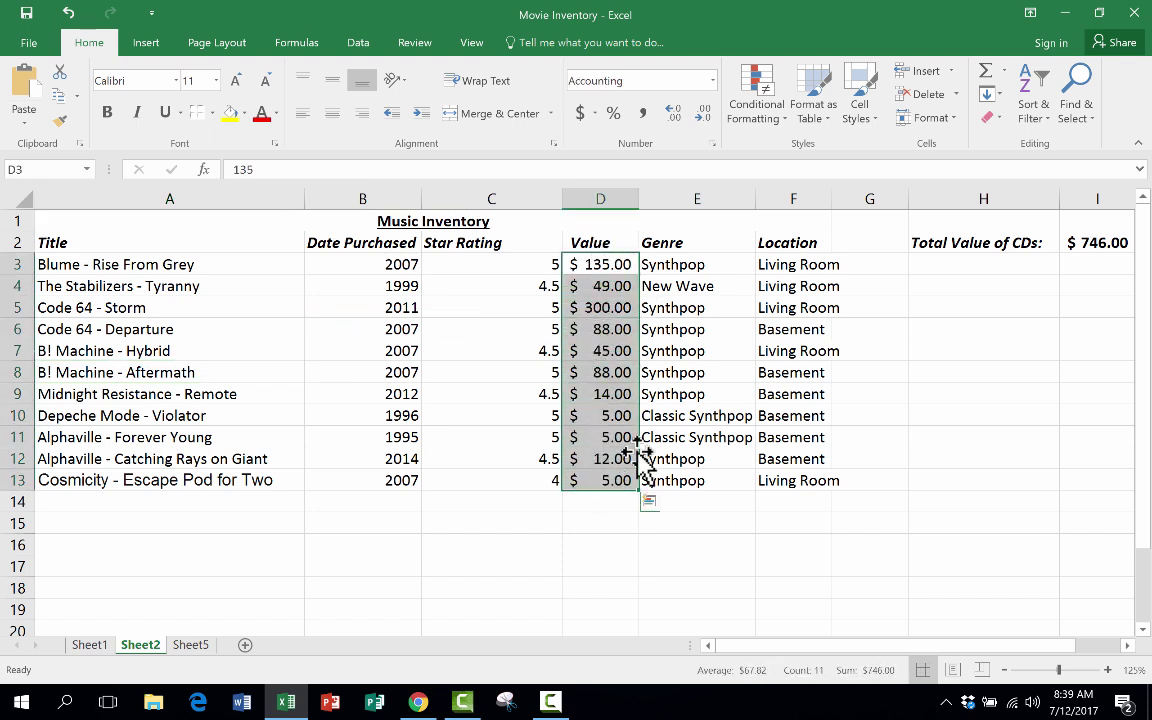
click(673, 405)
click(716, 543)
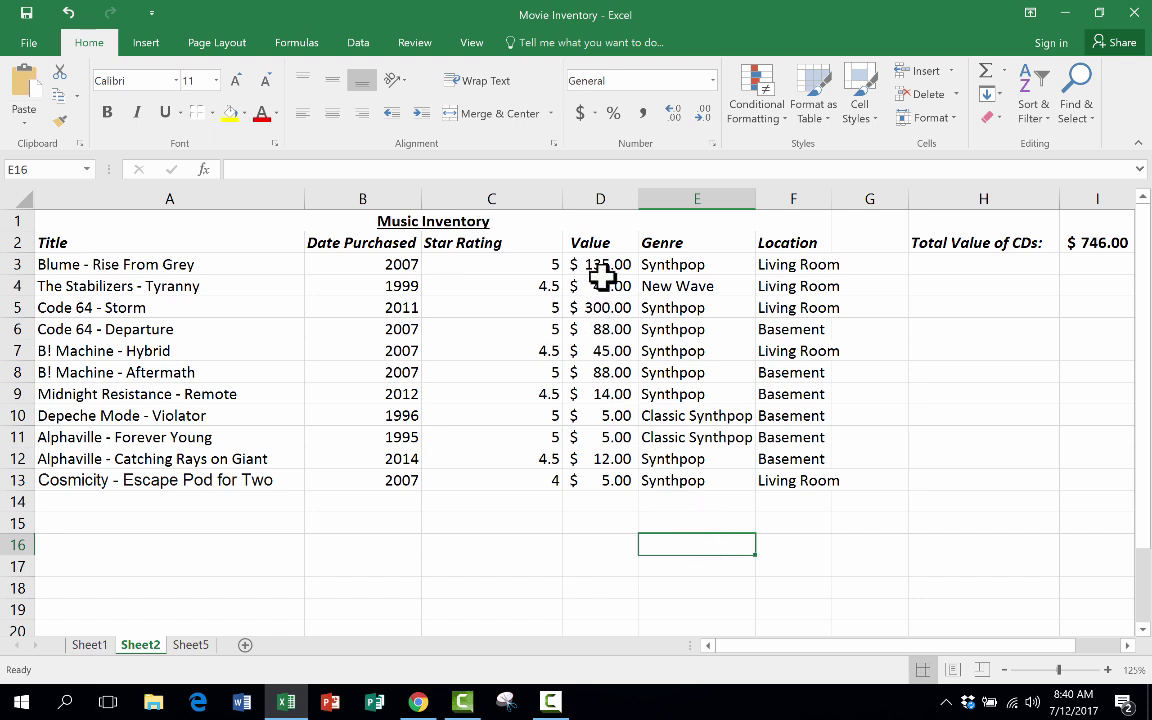
drag(601, 262, 606, 472)
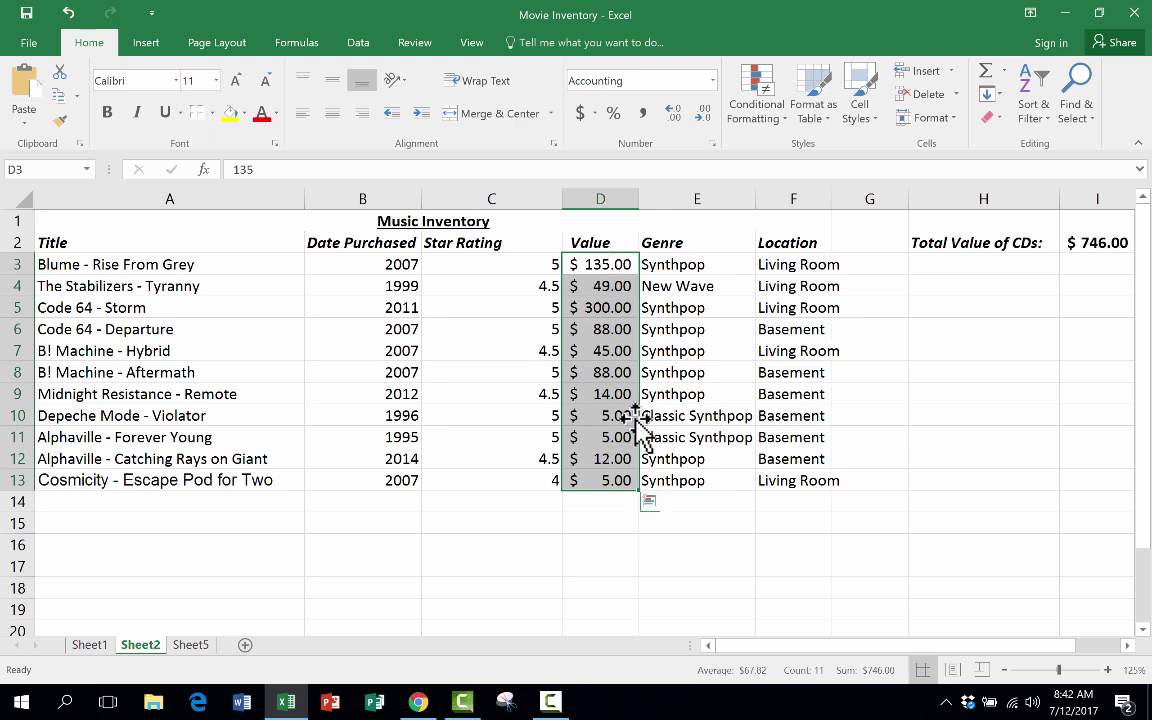
click(623, 536)
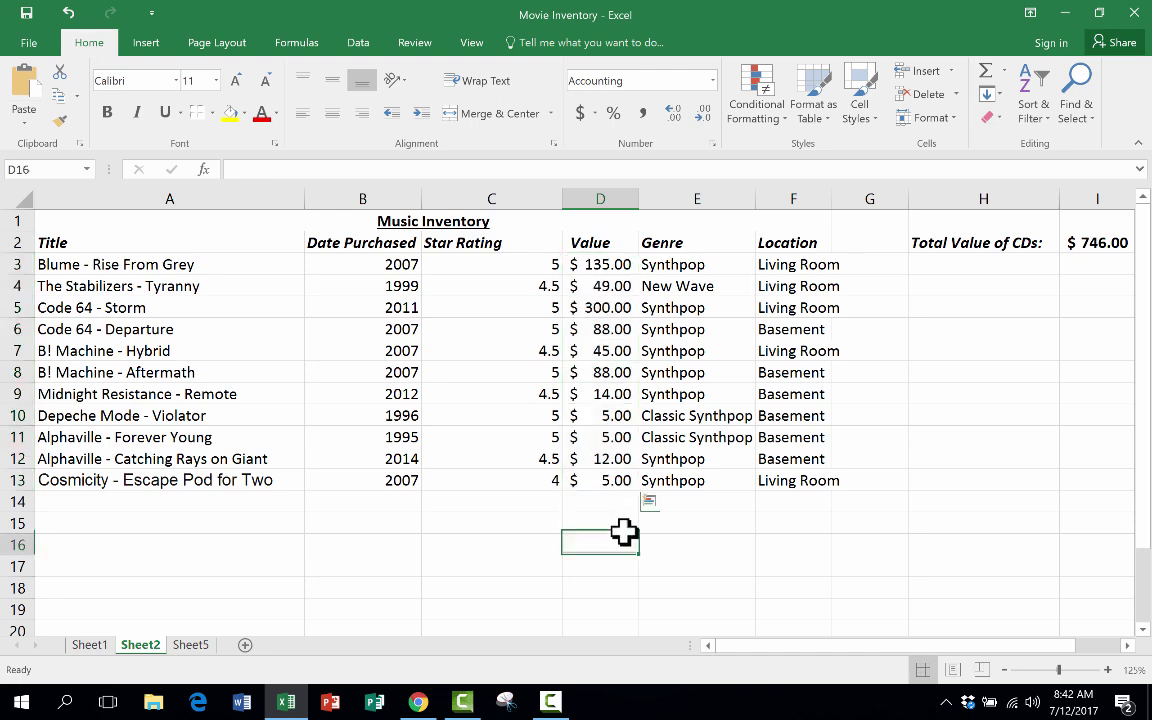
drag(604, 270, 589, 633)
scroll(607, 507, up, 1)
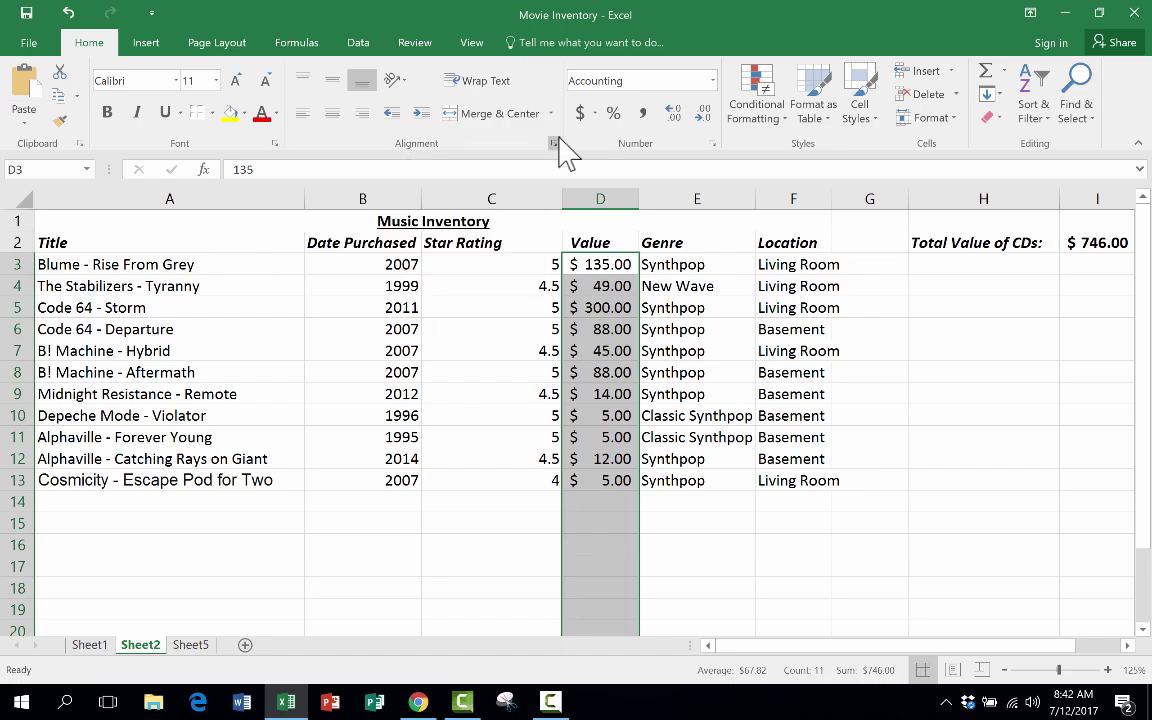
- In Format Cells, go to Protection and toggle the Locked checkbox for the Value cells
click(275, 145)
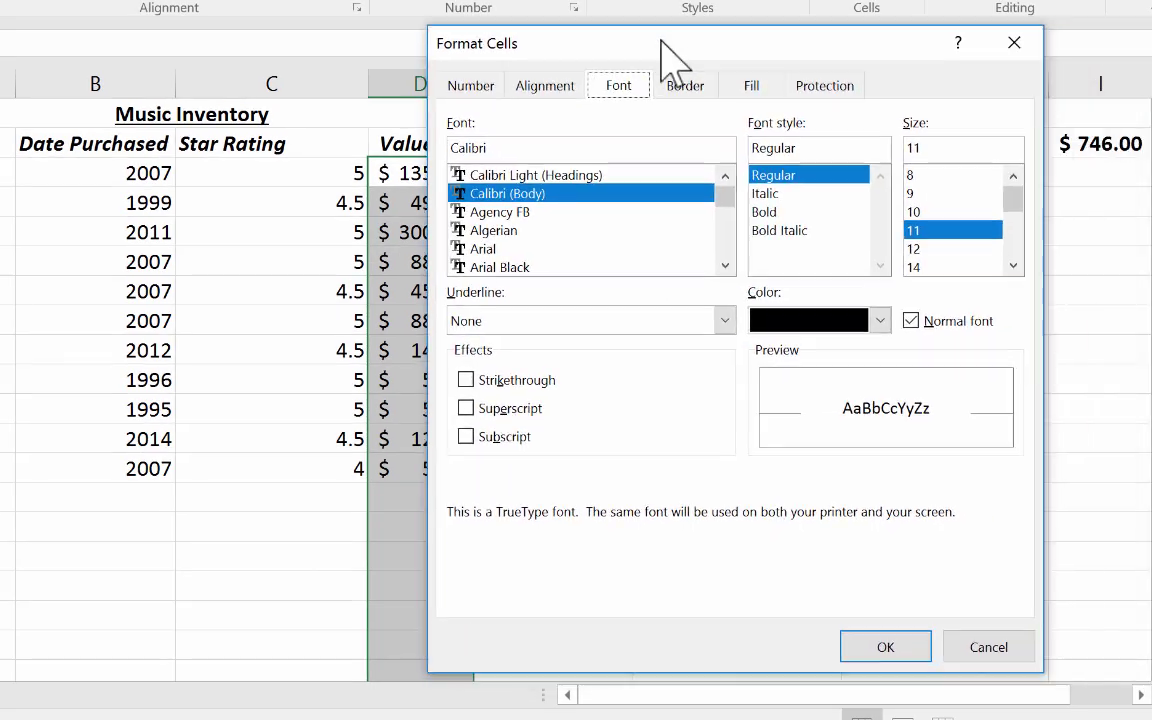
drag(661, 42, 550, 51)
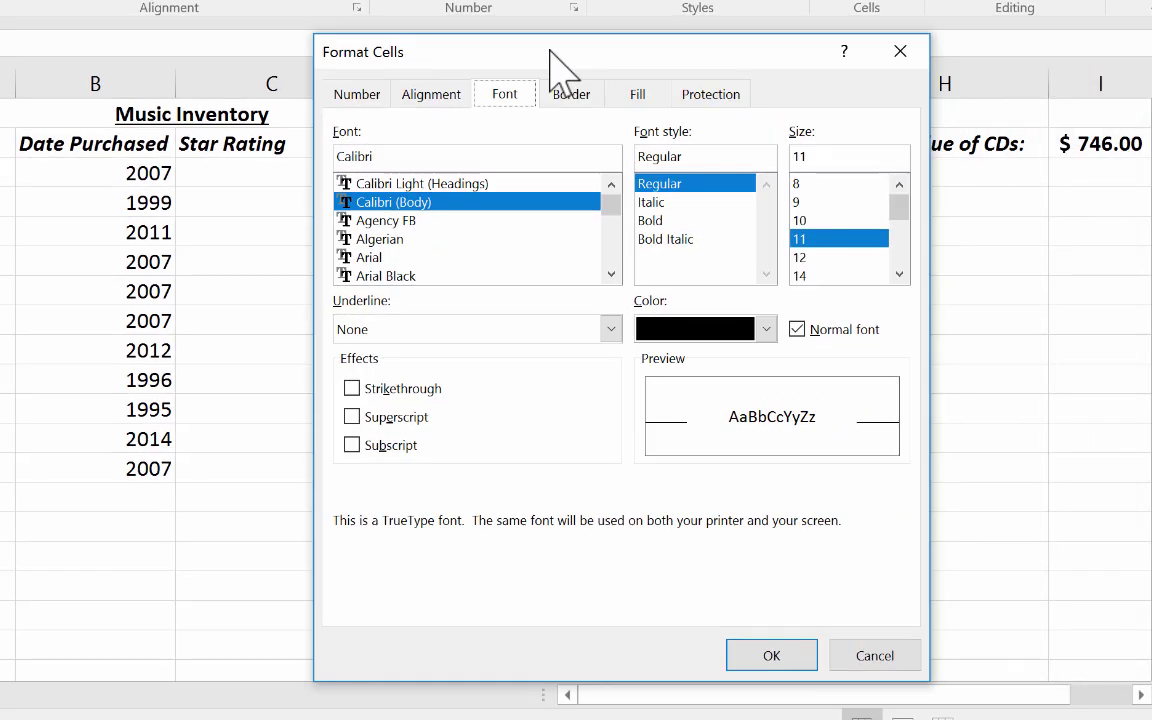
click(719, 97)
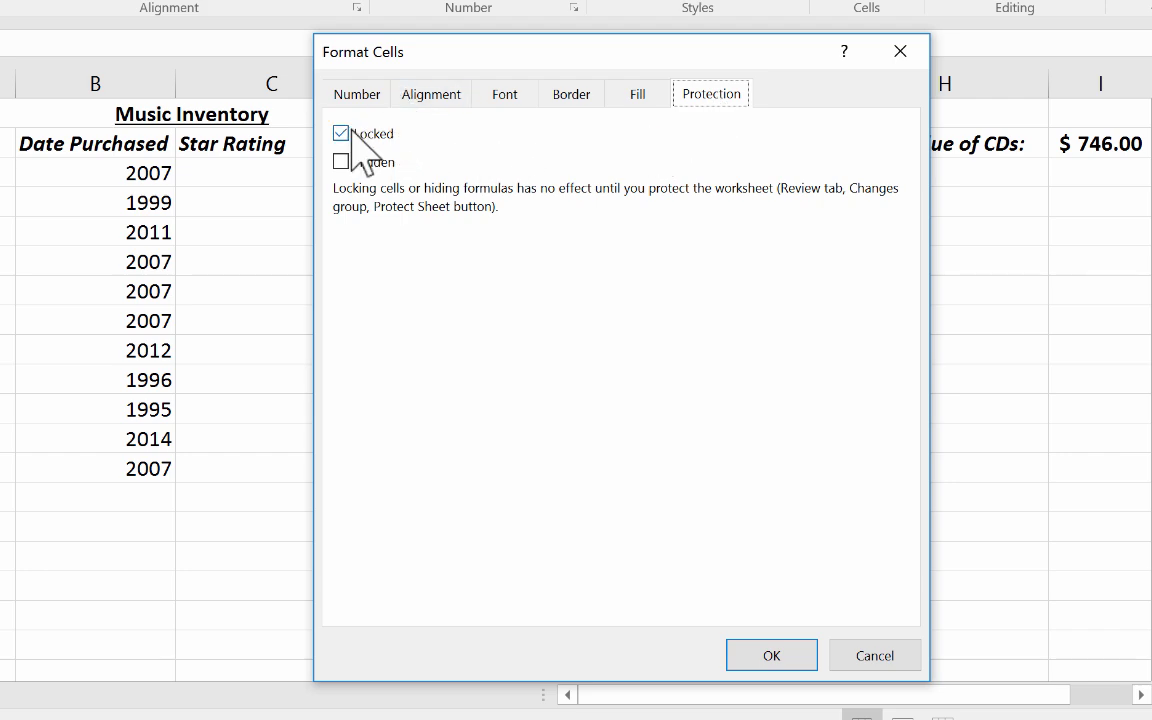
drag(496, 45, 709, 13)
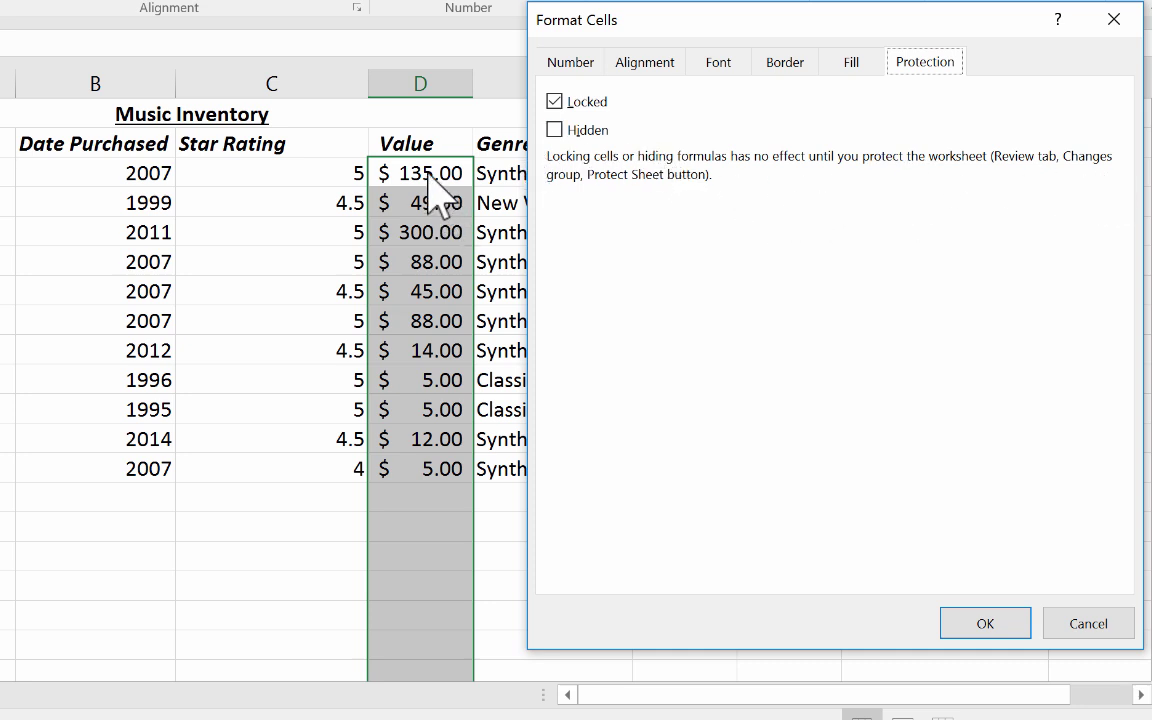
click(555, 101)
click(555, 101)
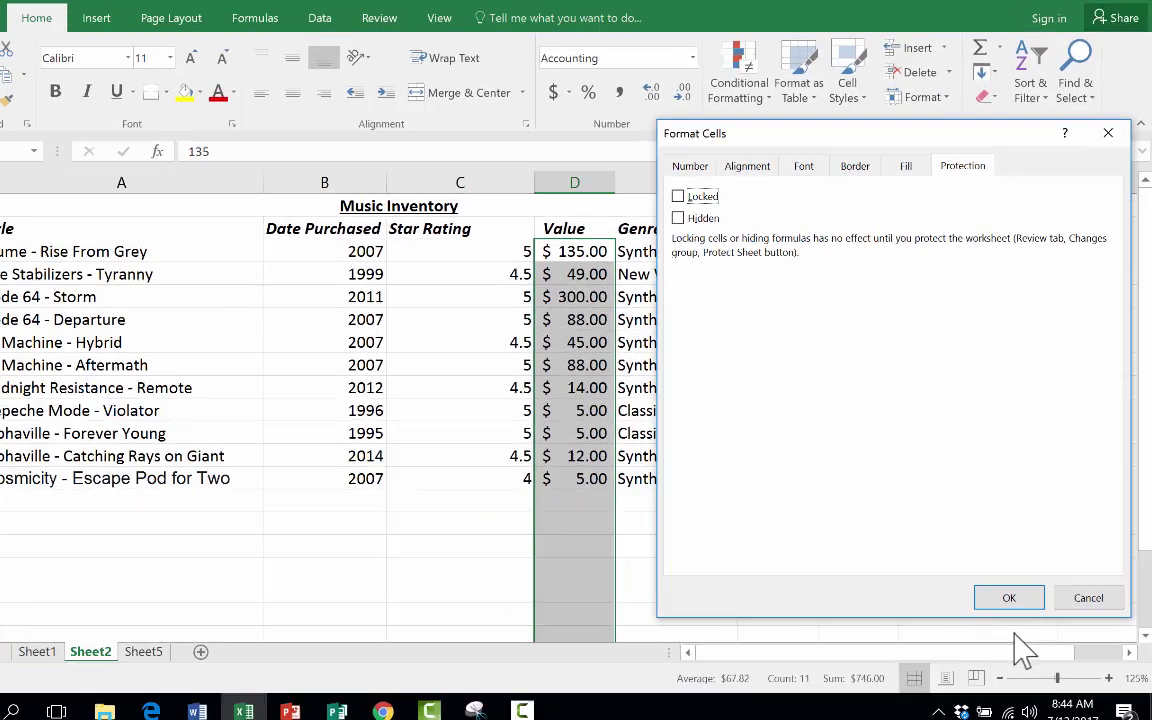
- Apply the unlocked setting to D3:D12, then reselect and deselect the Value cells
click(985, 623)
click(814, 549)
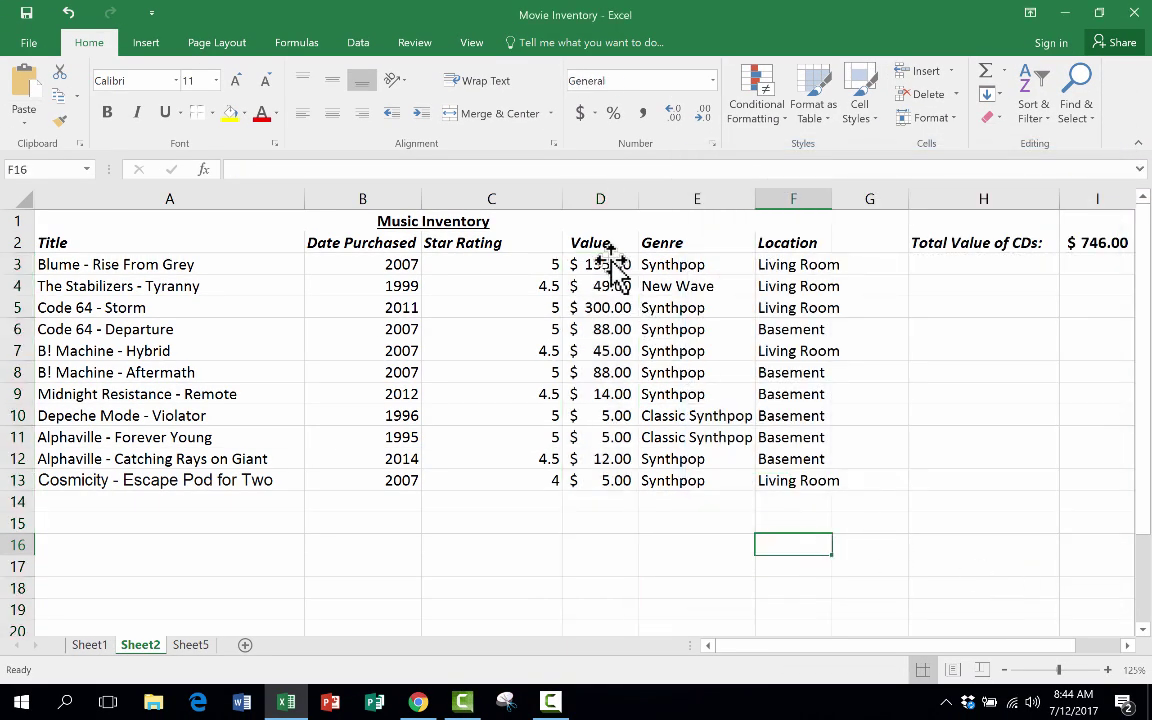
drag(617, 265, 622, 518)
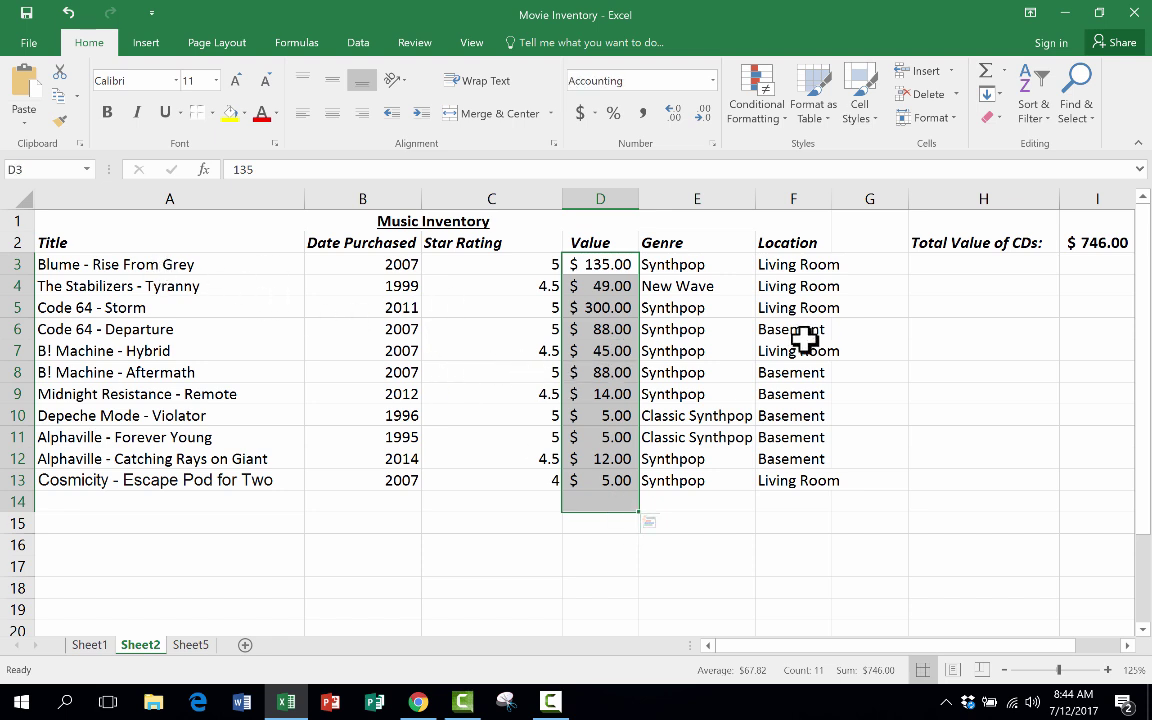
click(797, 416)
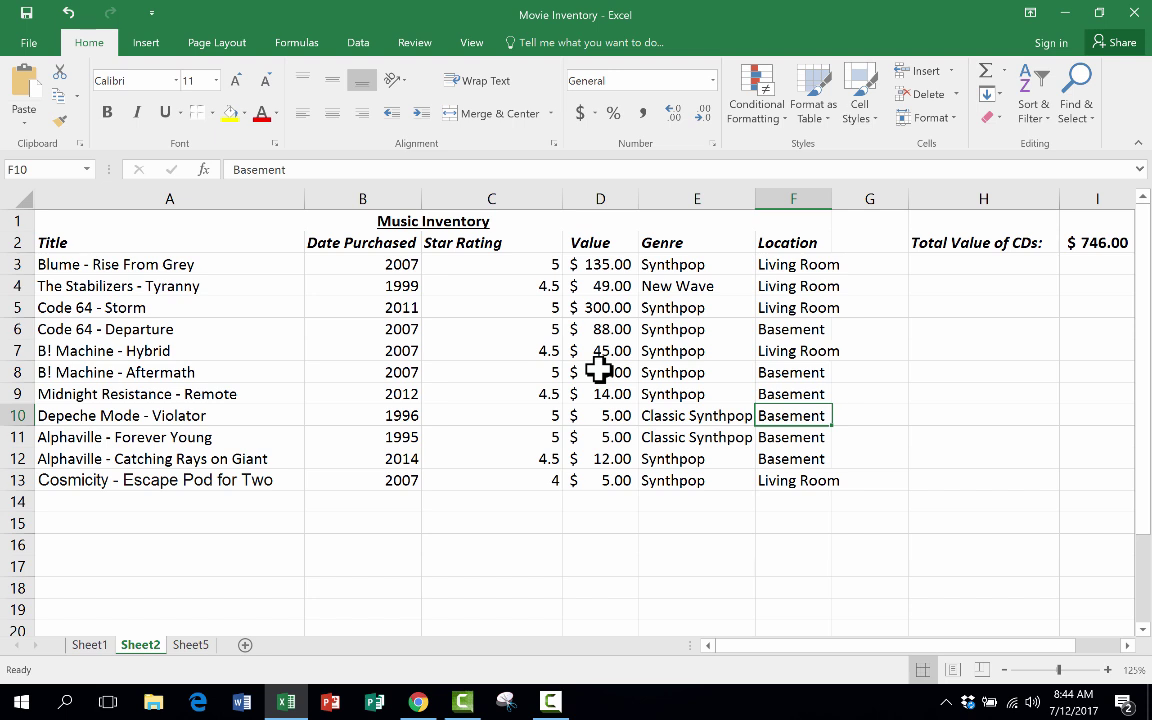
drag(597, 268, 604, 458)
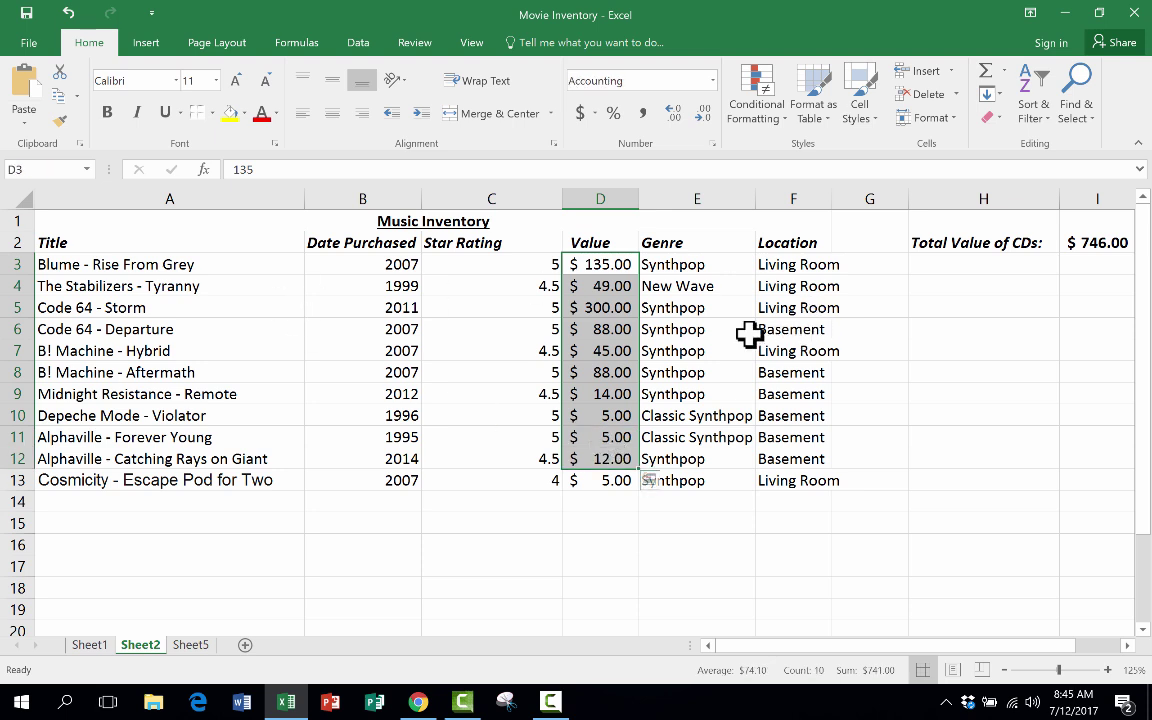
click(666, 352)
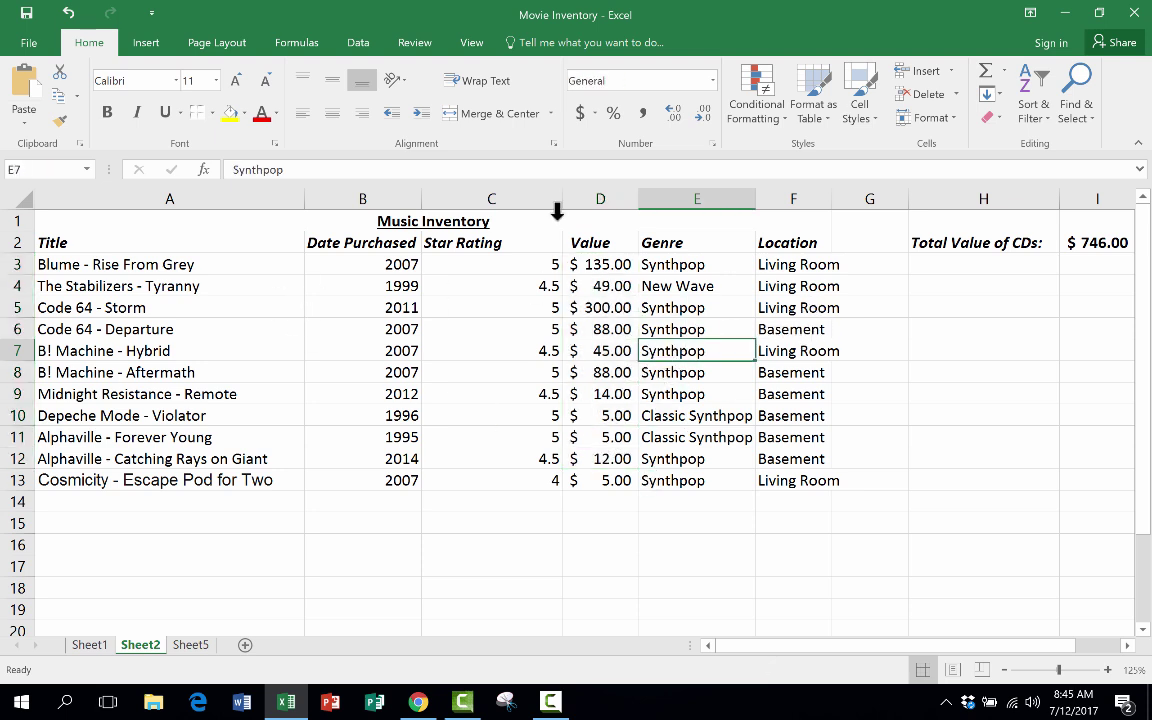
- Open Protect Sheet from the Review tab and scroll through its permission options
click(416, 42)
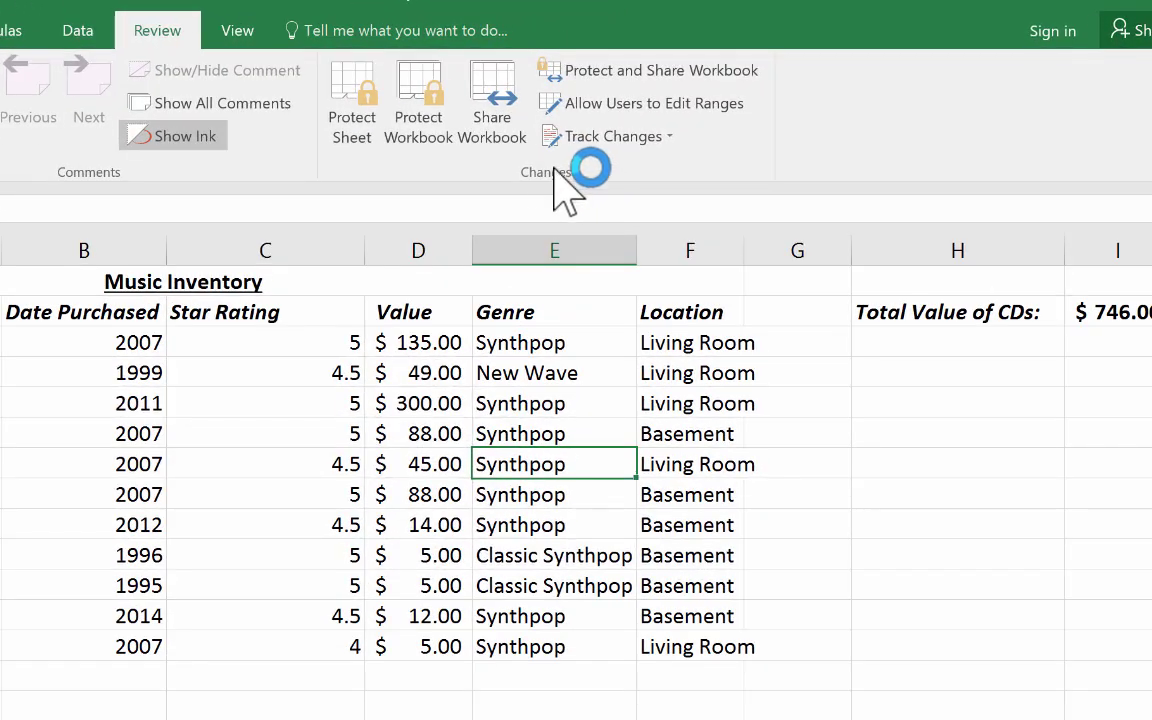
click(352, 142)
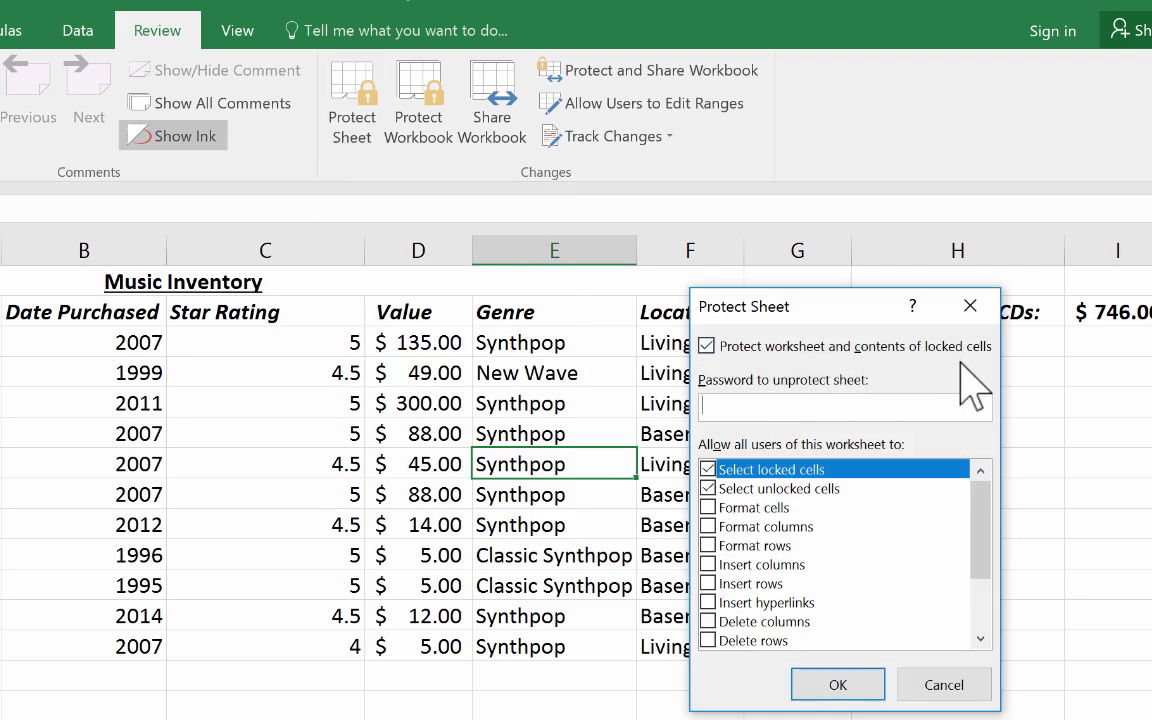
scroll(790, 520, down, 2)
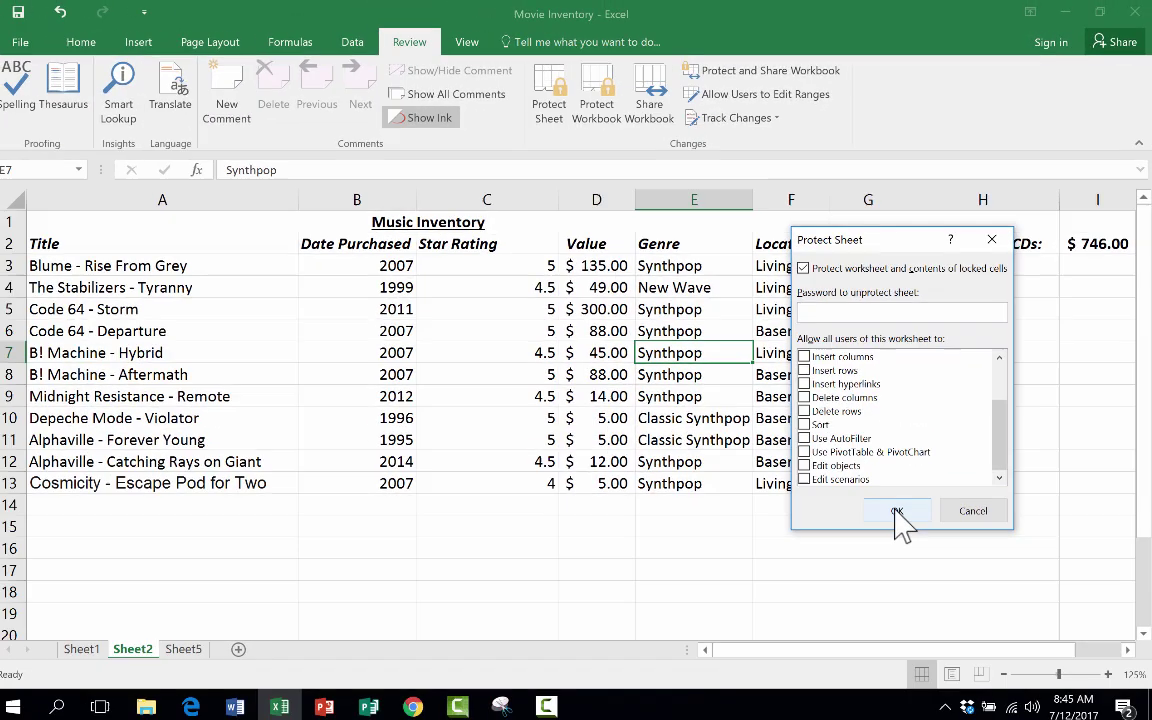
click(838, 685)
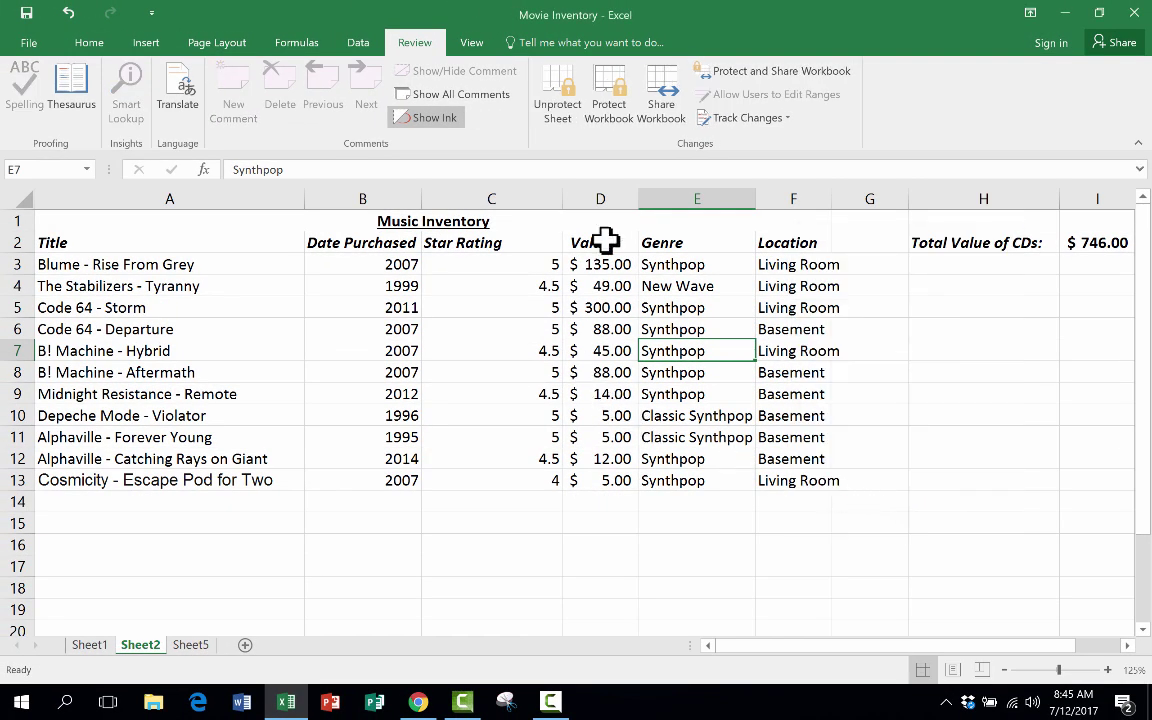
scroll(603, 235, down, 1)
scroll(605, 290, up, 1)
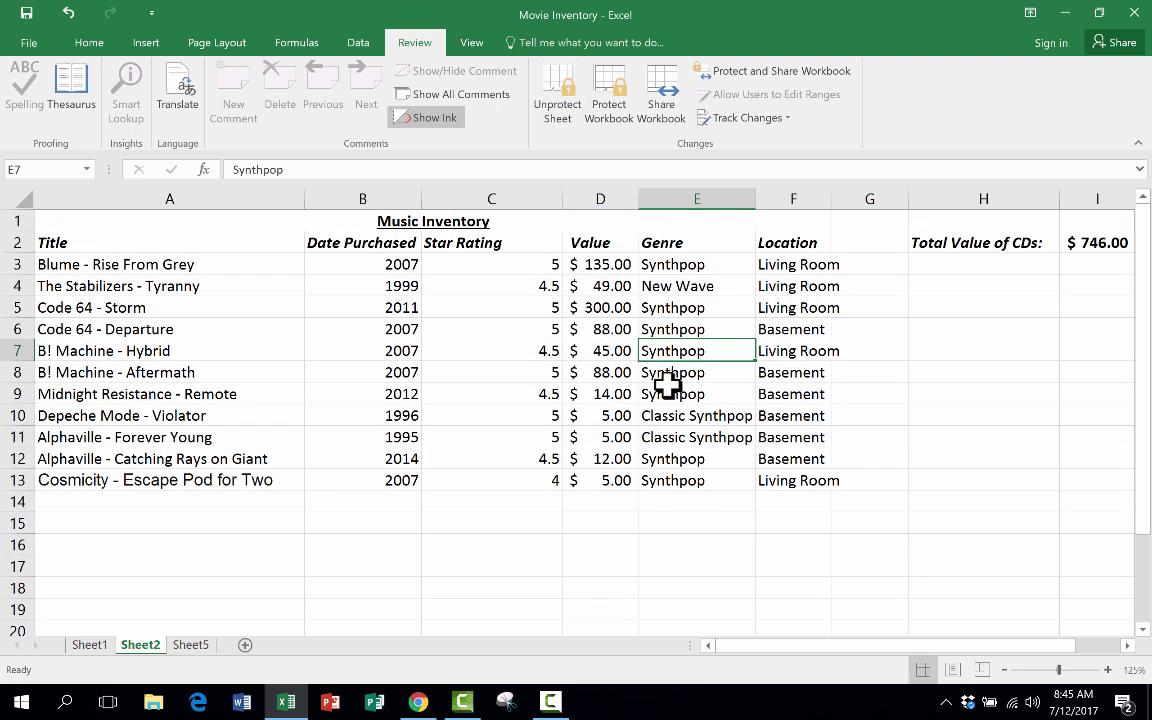
click(724, 288)
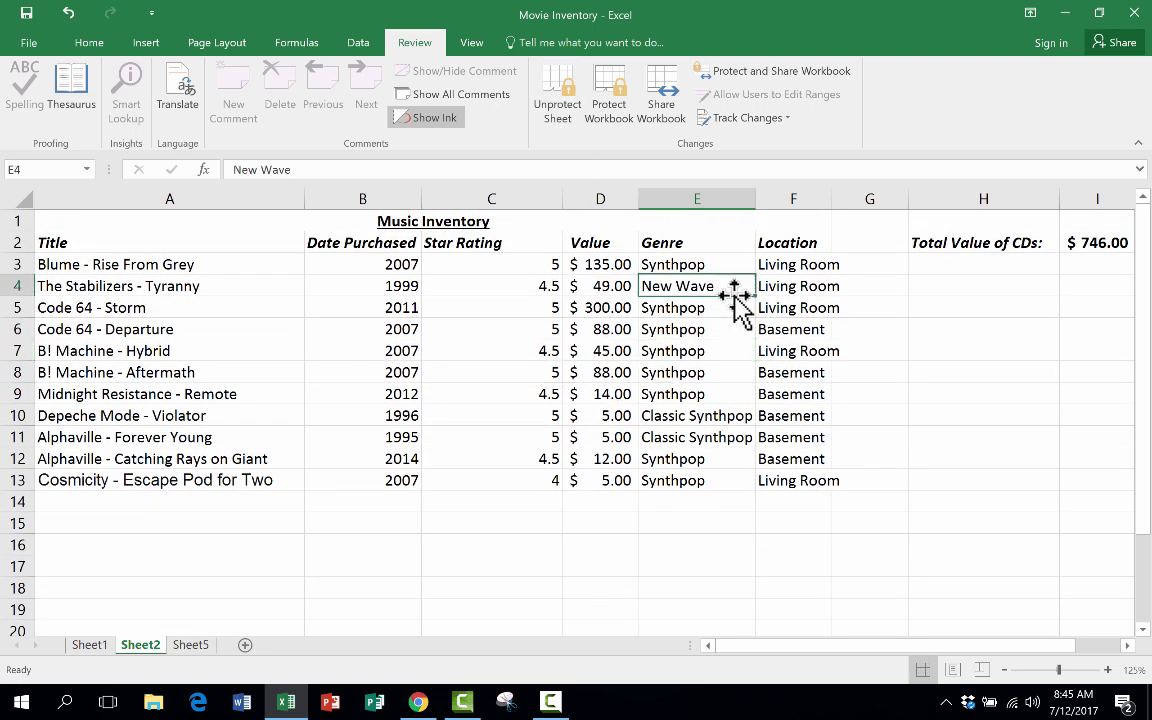
click(734, 295)
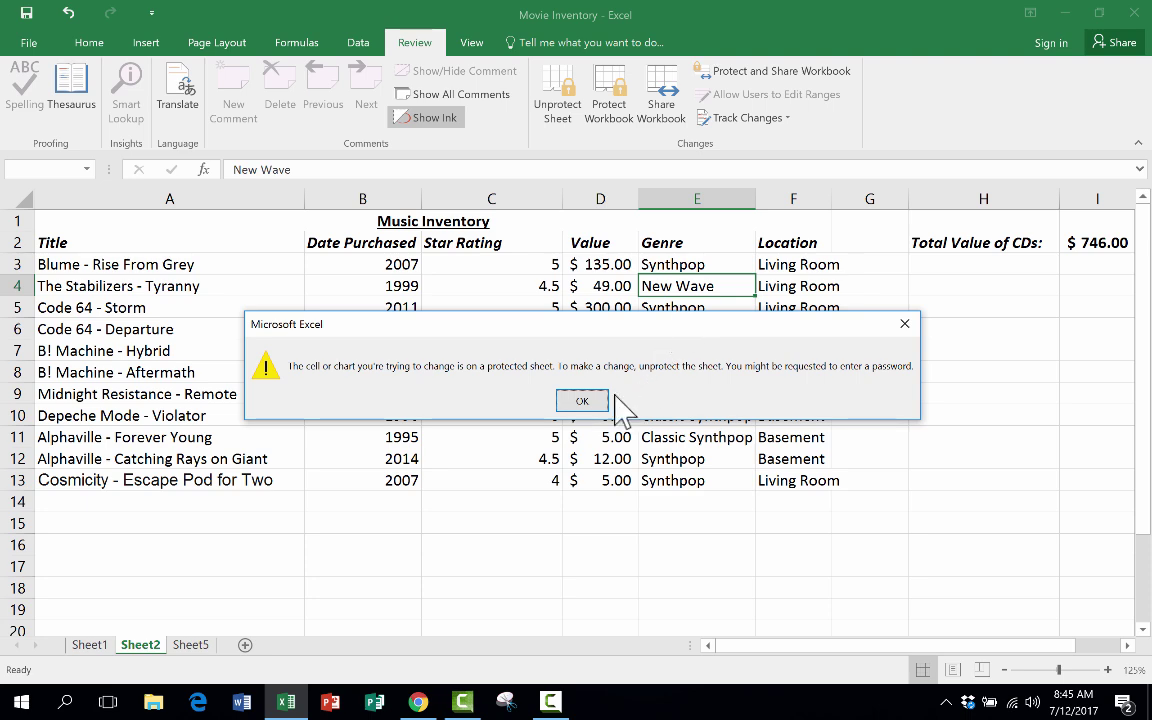
click(582, 400)
click(535, 310)
click(398, 312)
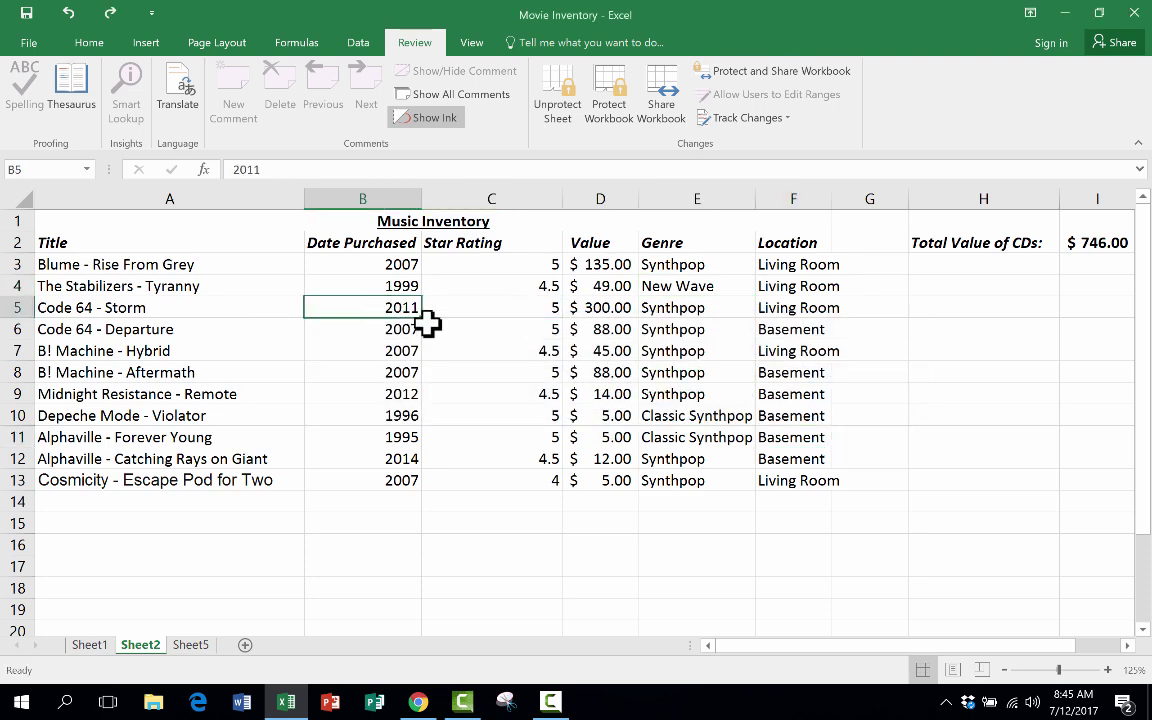
key(Delete)
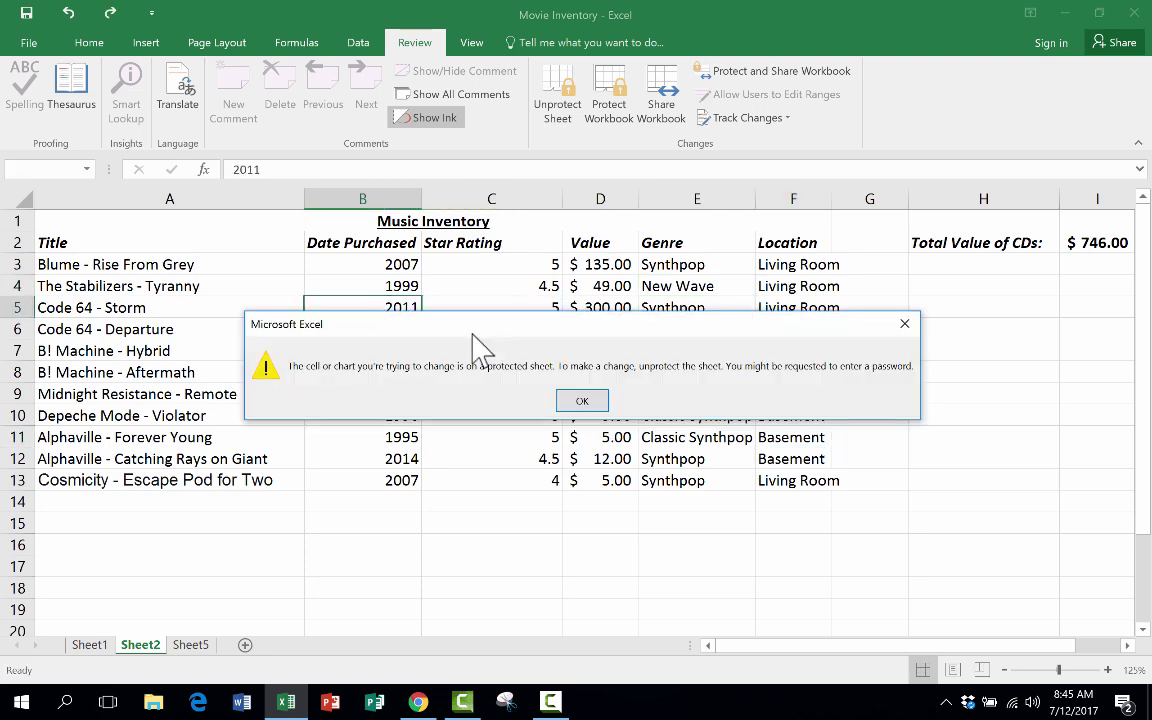
click(595, 399)
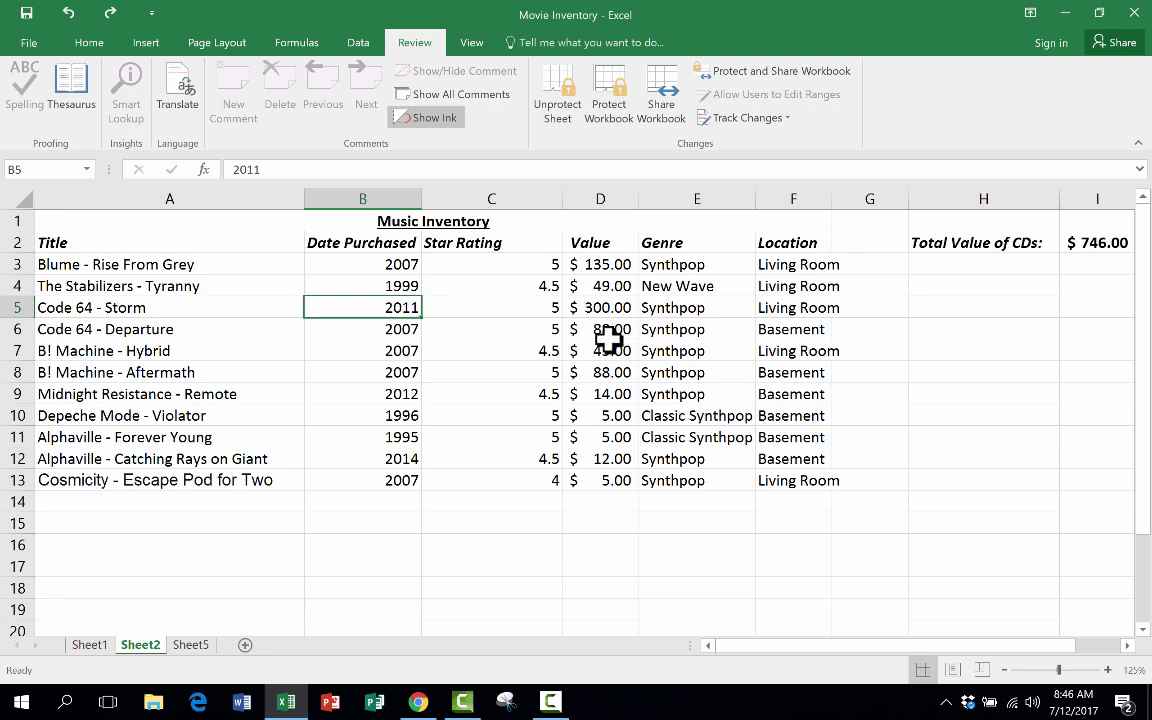
scroll(610, 290, down, 1)
- Enter 155 in D3, 6 in D10 and 89 in D8
scroll(604, 278, up, 1)
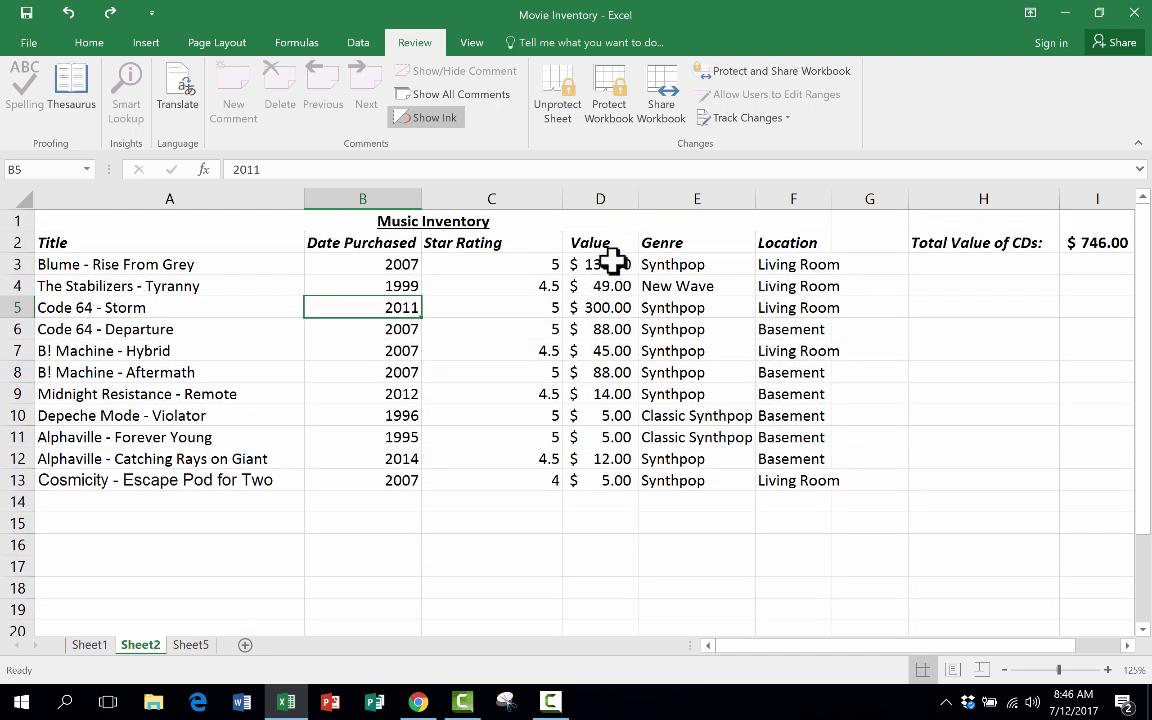
click(611, 261)
text(155)
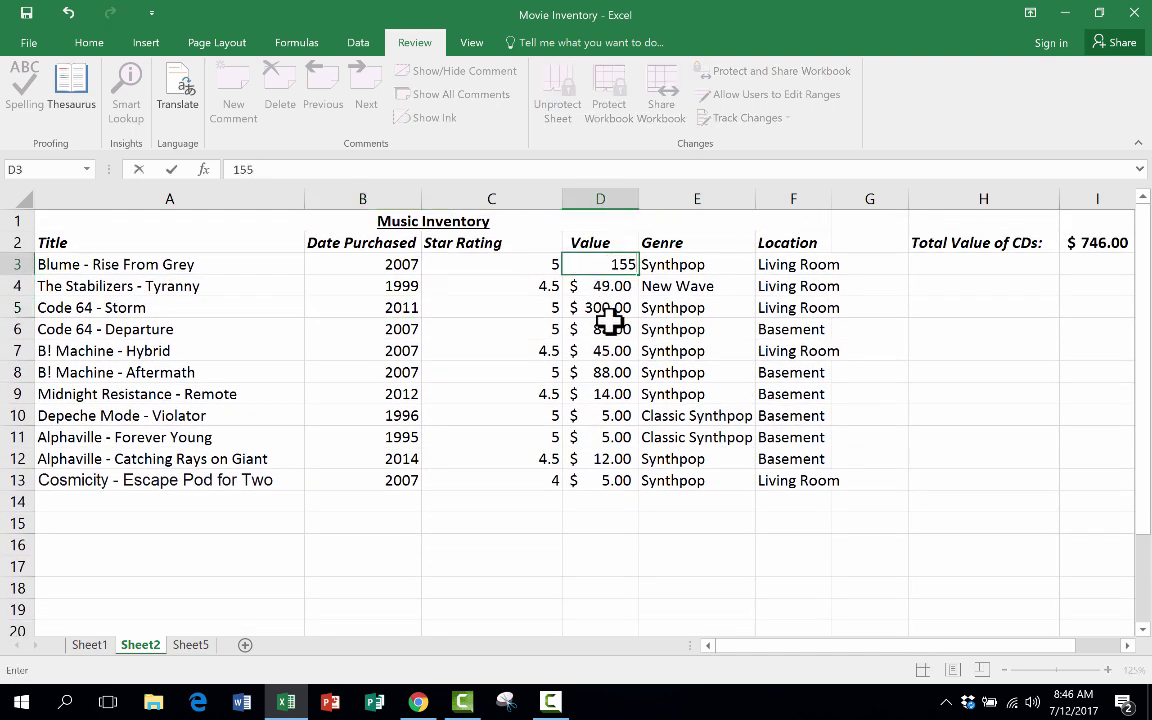
key(Return)
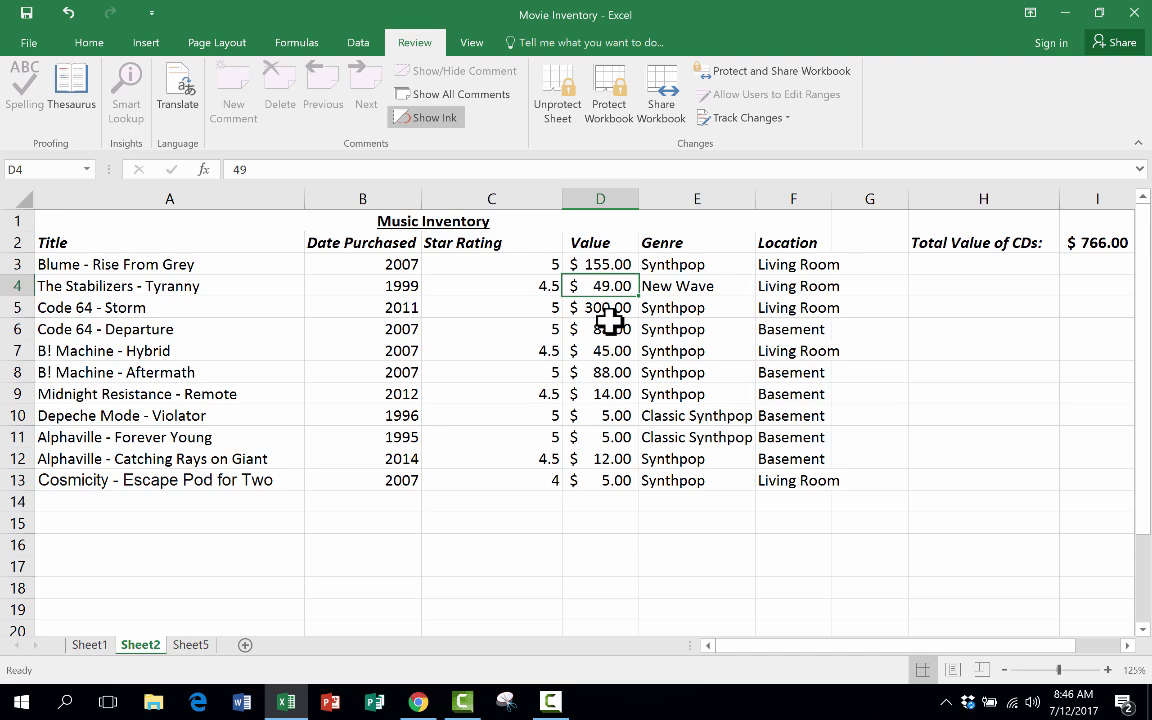
click(619, 415)
text(6)
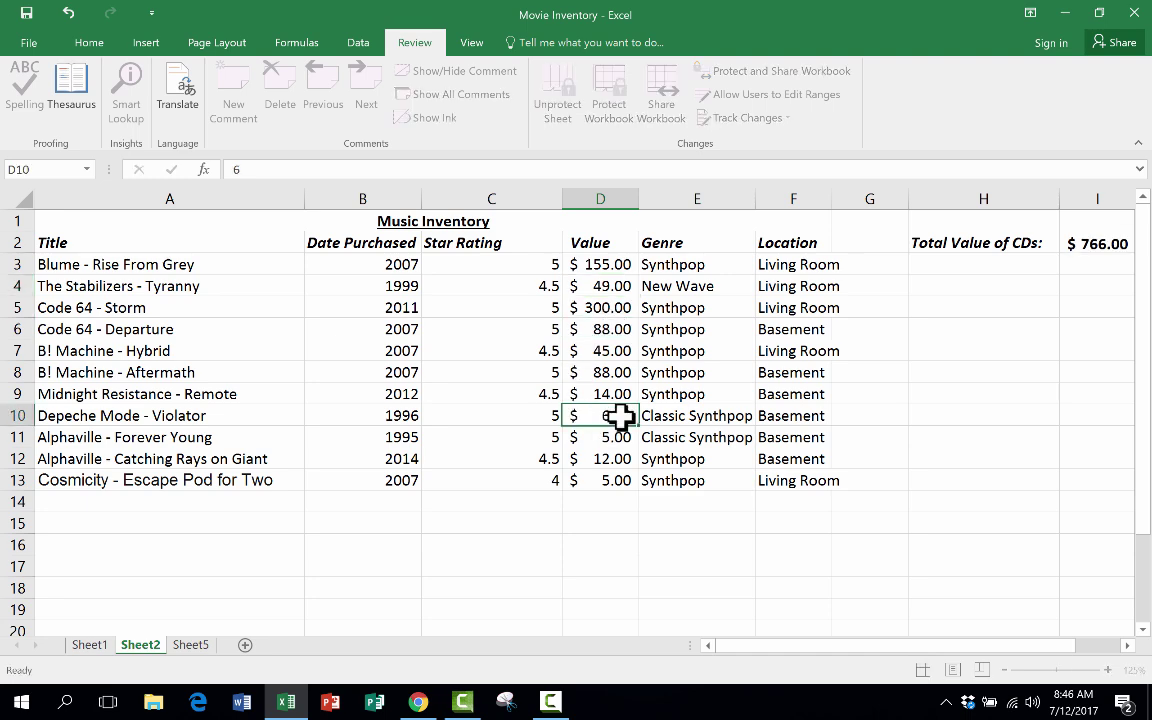
key(Return)
scroll(616, 352, down, 1)
click(619, 304)
scroll(619, 304, up, 1)
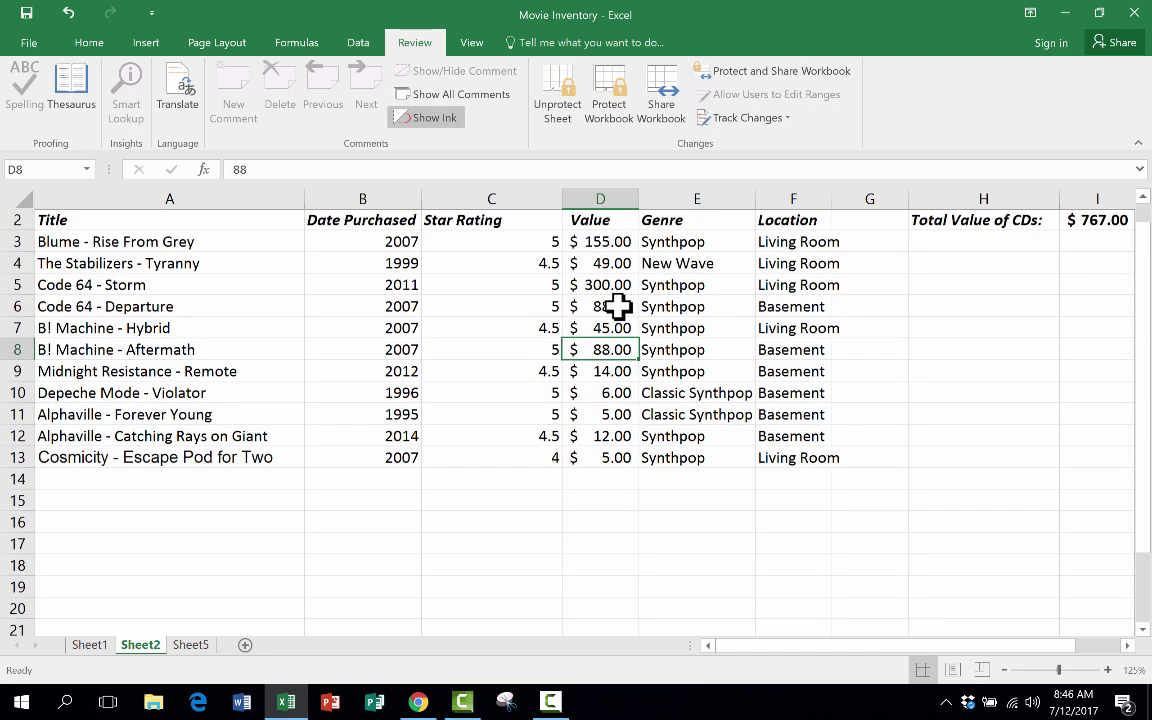
text(89)
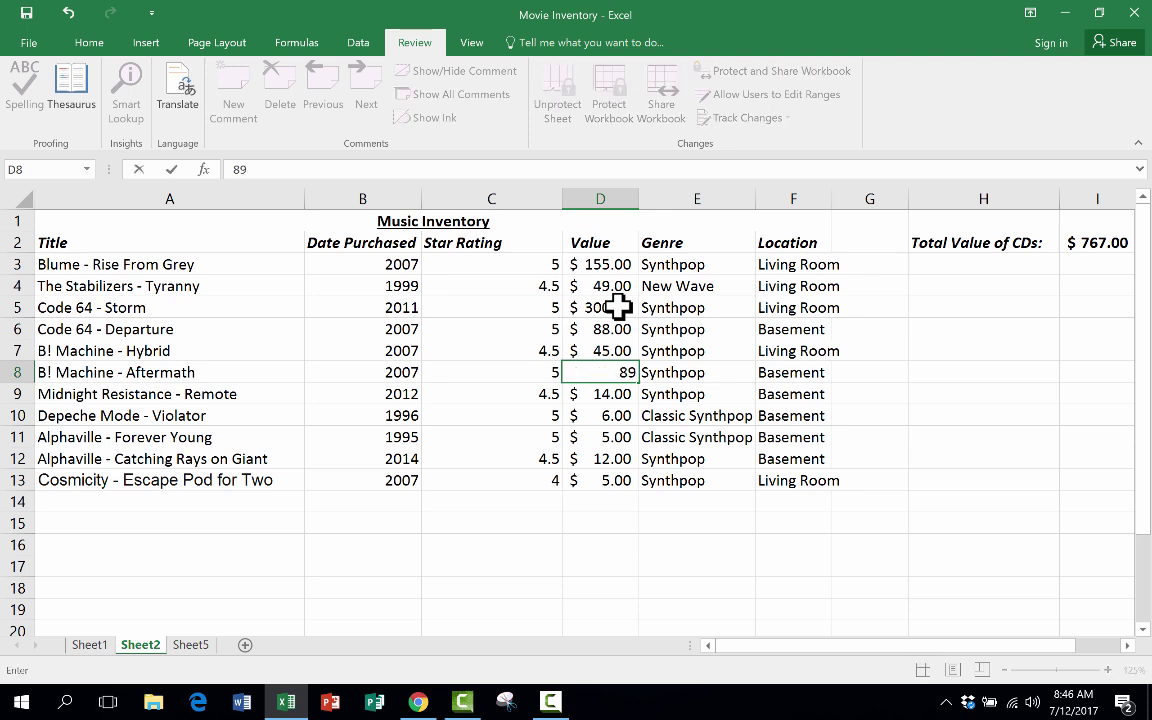
key(Return)
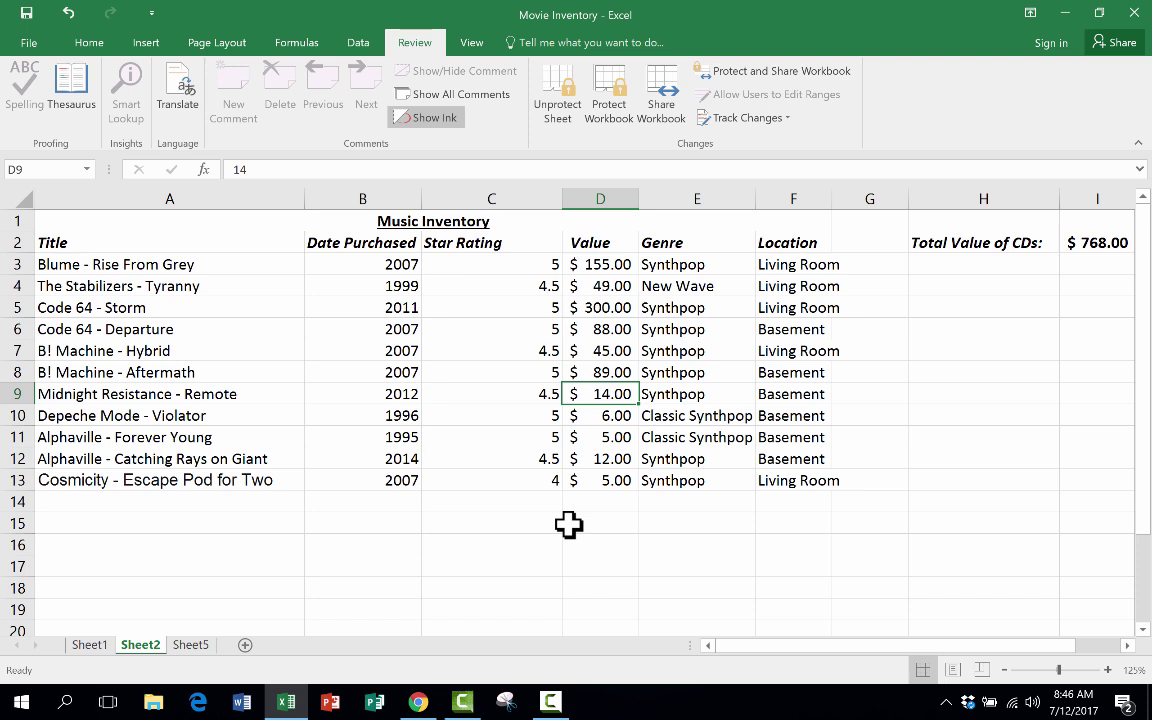
- Point out the Storm and Remote titles and the D4, D11 and D8 values
click(156, 312)
click(230, 390)
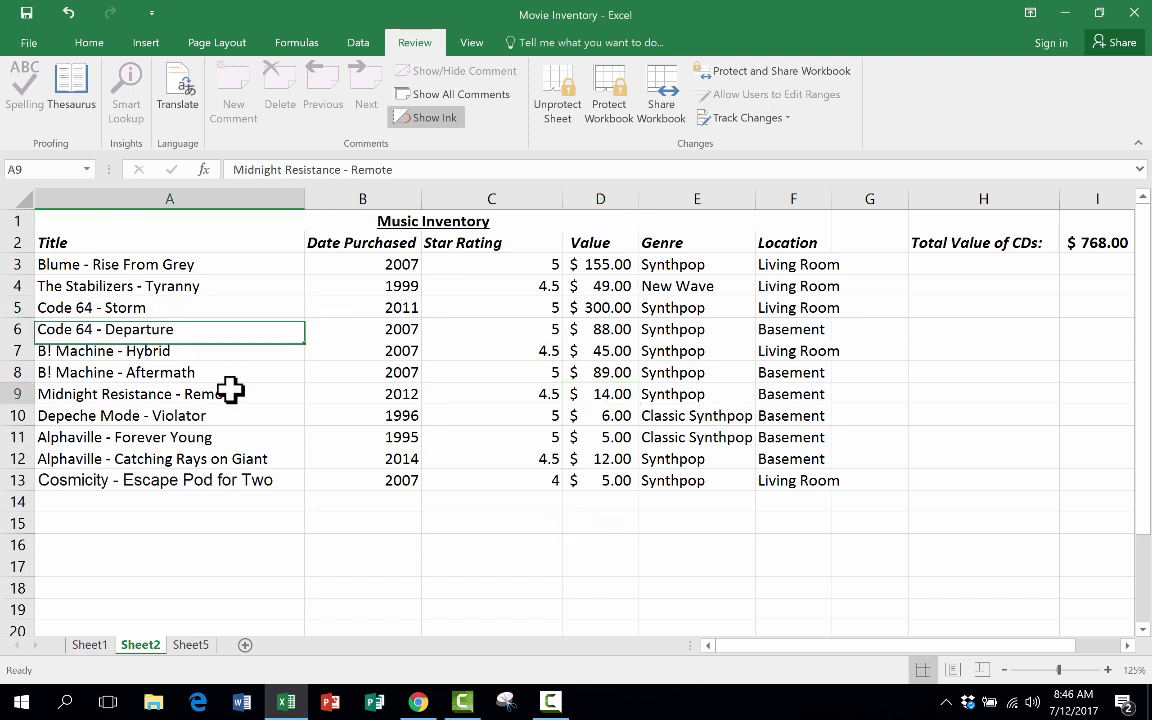
click(601, 280)
click(620, 440)
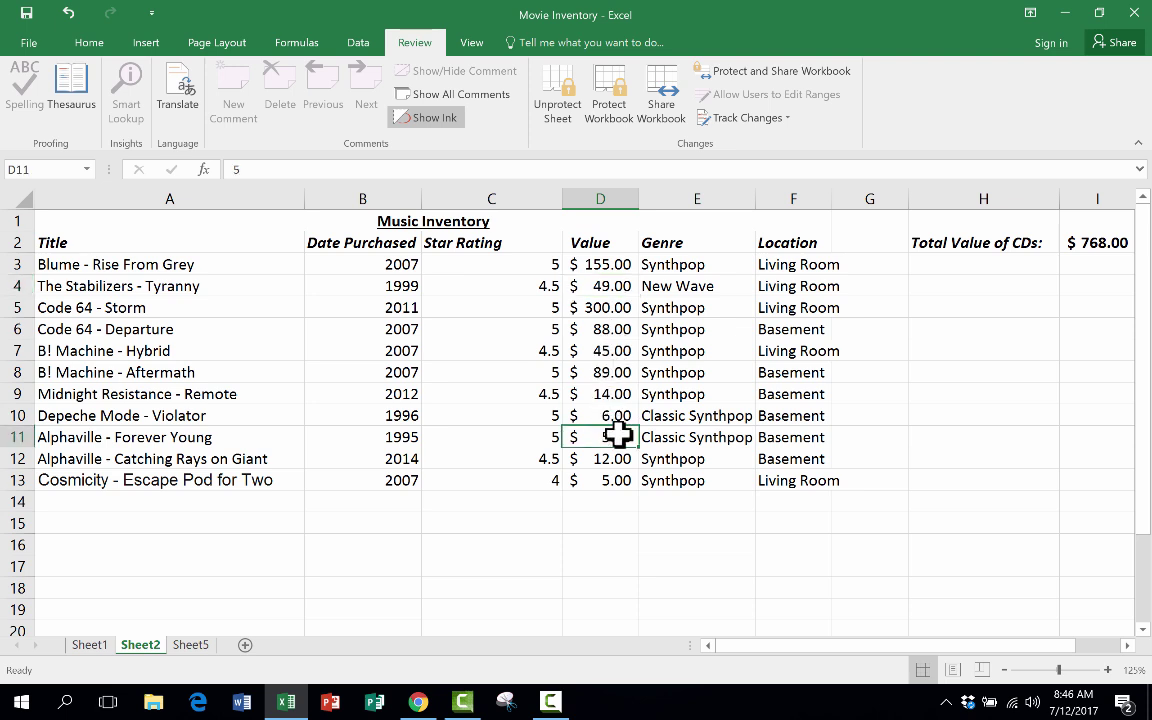
click(607, 373)
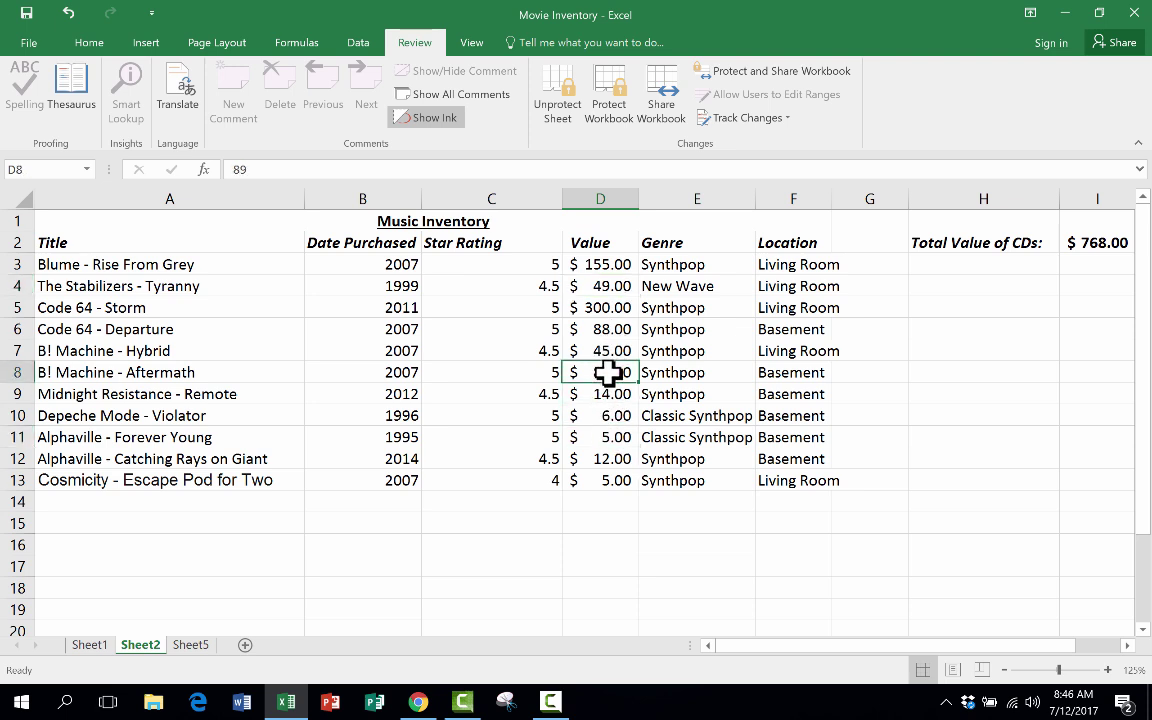